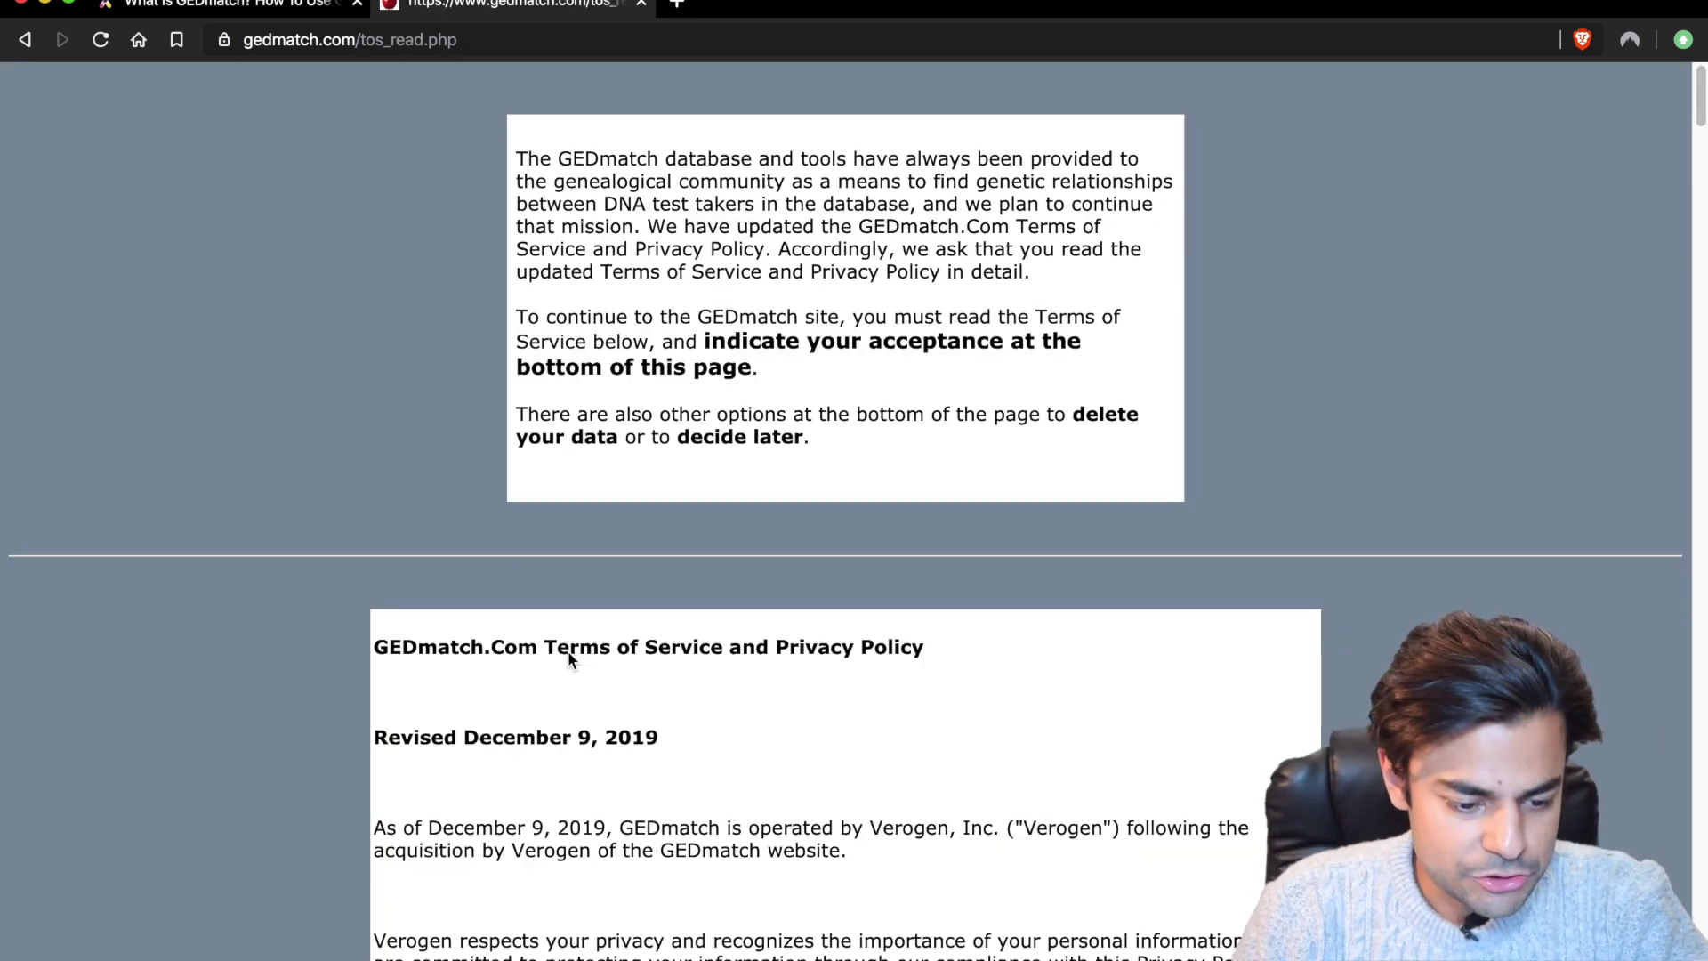
{"action": "scroll", "coordinate": [568, 652], "scroll_direction": "down", "scroll_amount": 2}
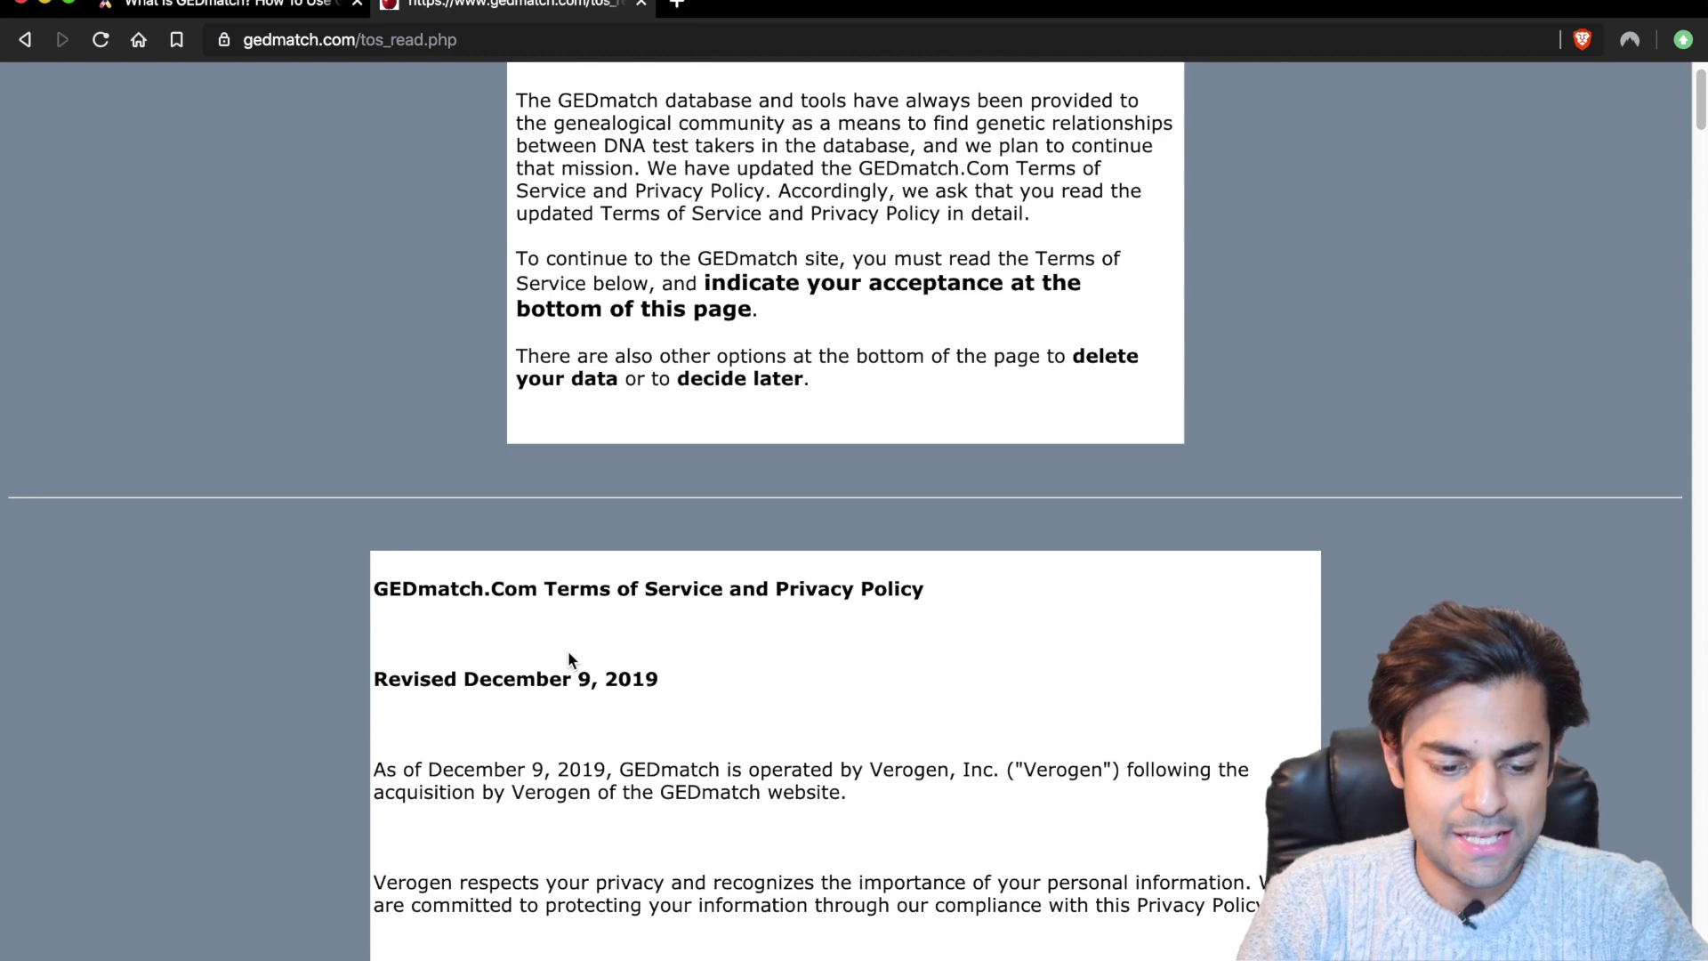
{"action": "scroll", "coordinate": [569, 659], "scroll_direction": "down", "scroll_amount": 10}
{"action": "scroll", "coordinate": [569, 659], "scroll_direction": "down", "scroll_amount": 15}
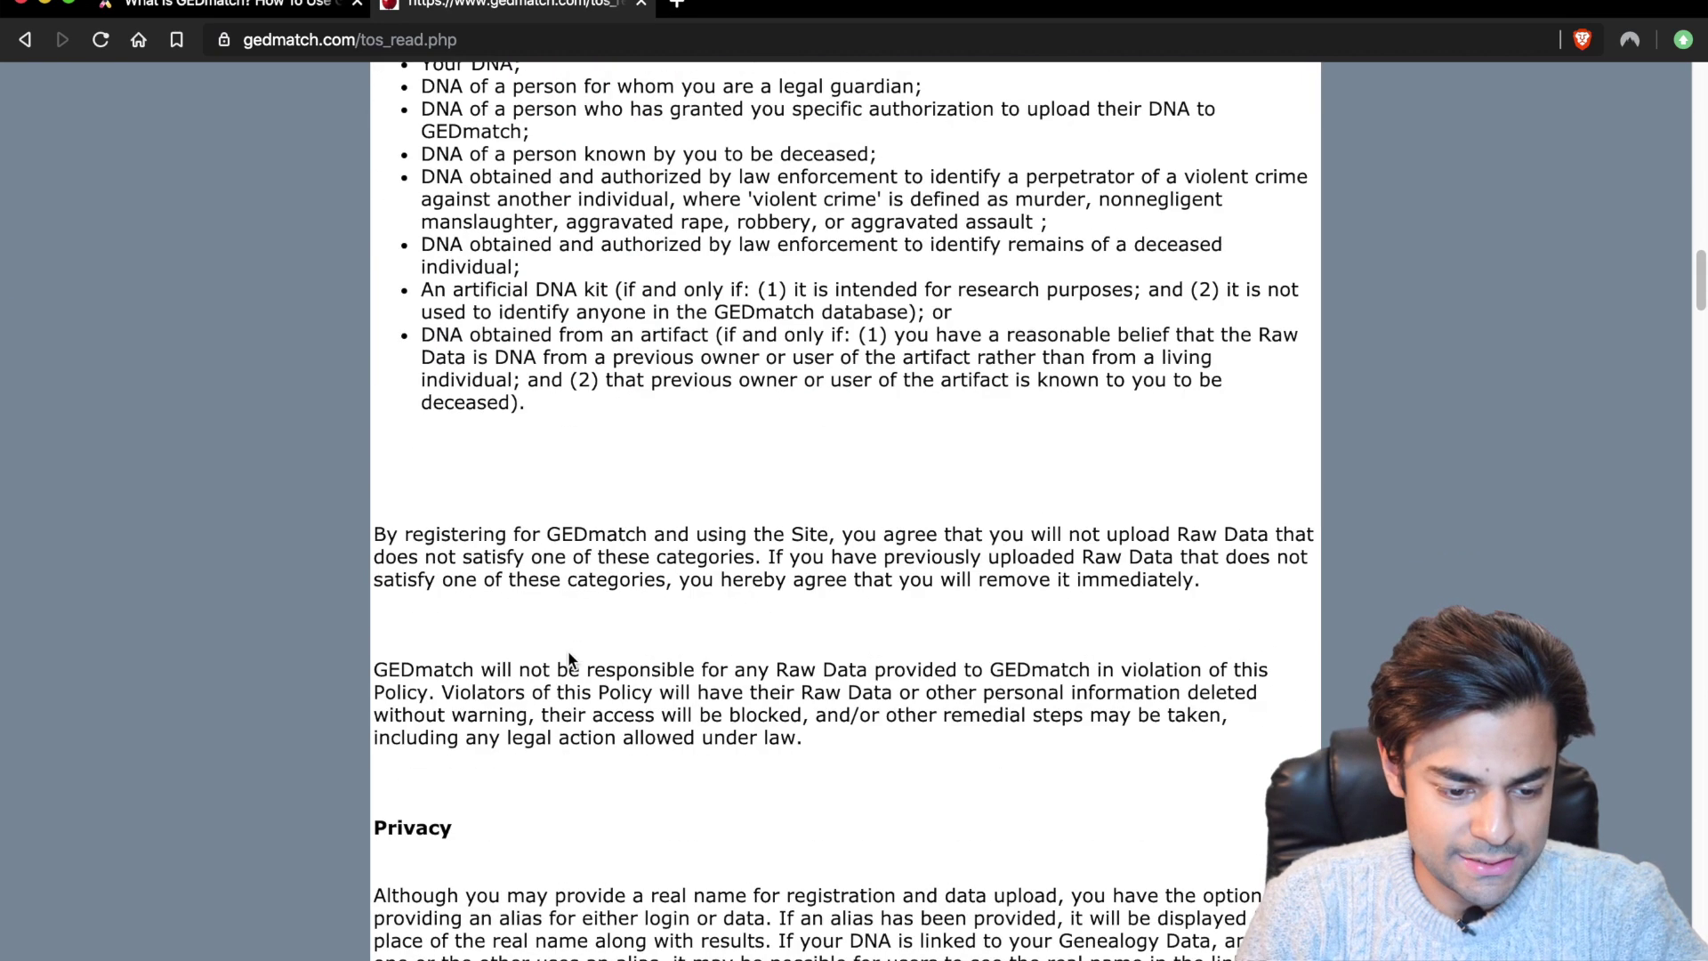
{"action": "scroll", "coordinate": [792, 330], "scroll_direction": "up", "scroll_amount": 20}
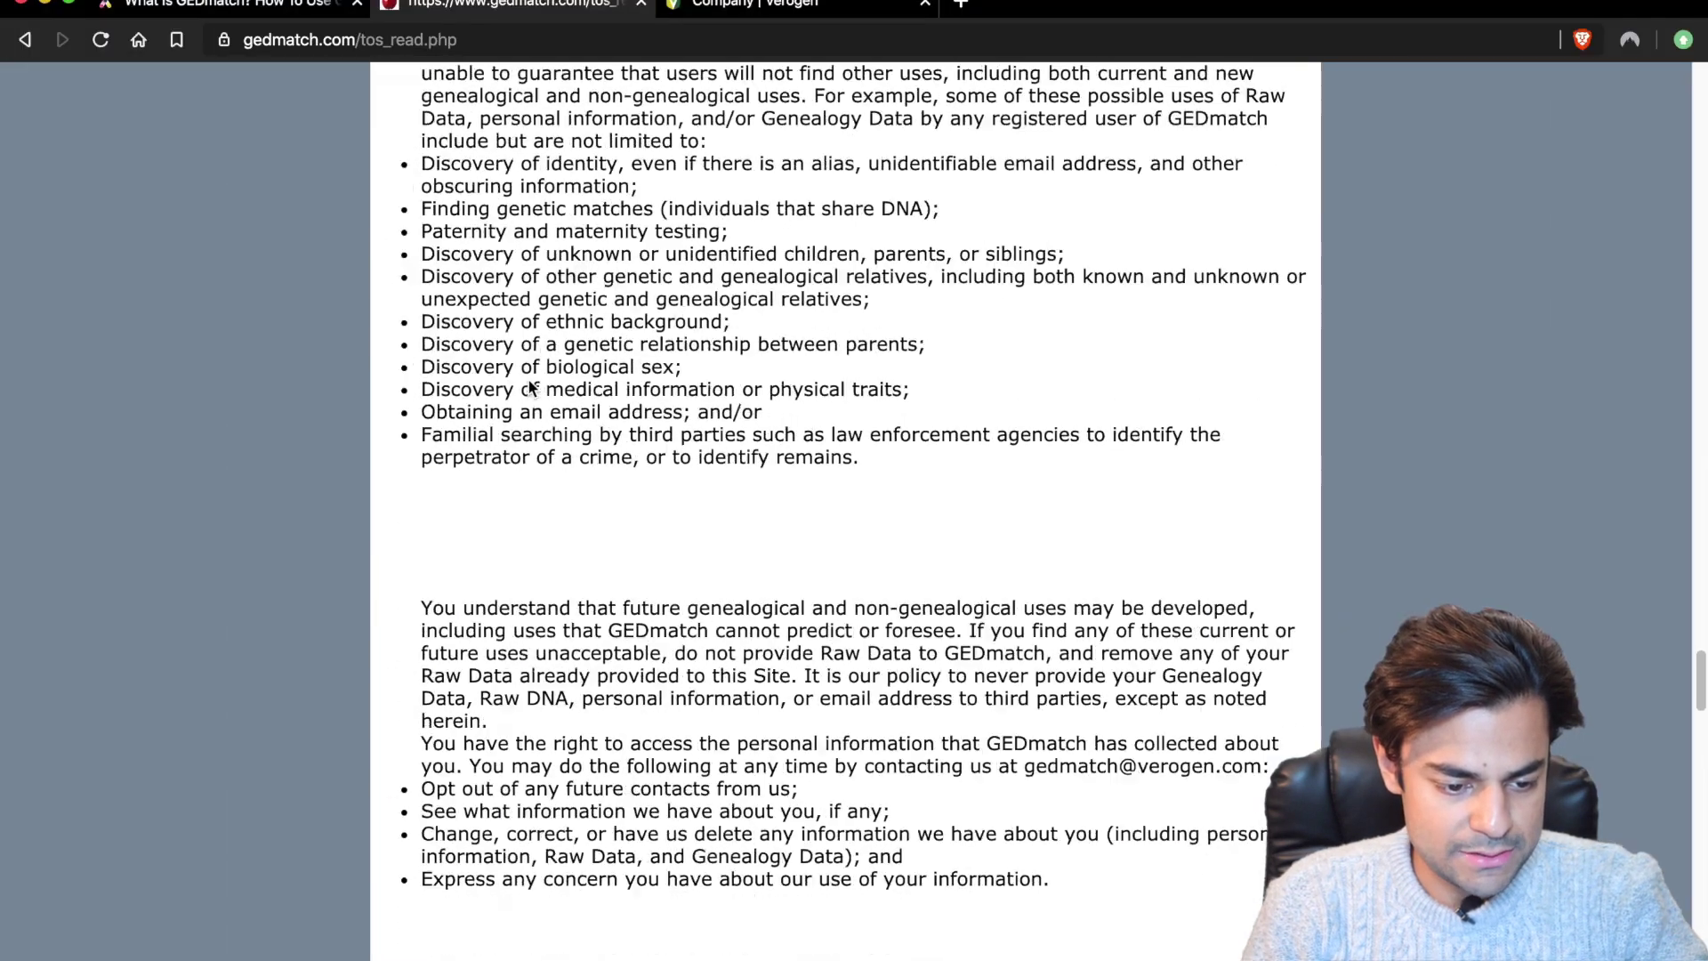
{"action": "scroll", "coordinate": [528, 380], "scroll_direction": "down", "scroll_amount": 15}
Step: Accept the GEDmatch Terms of Service and look over the main page
{"action": "left_click", "coordinate": [673, 223]}
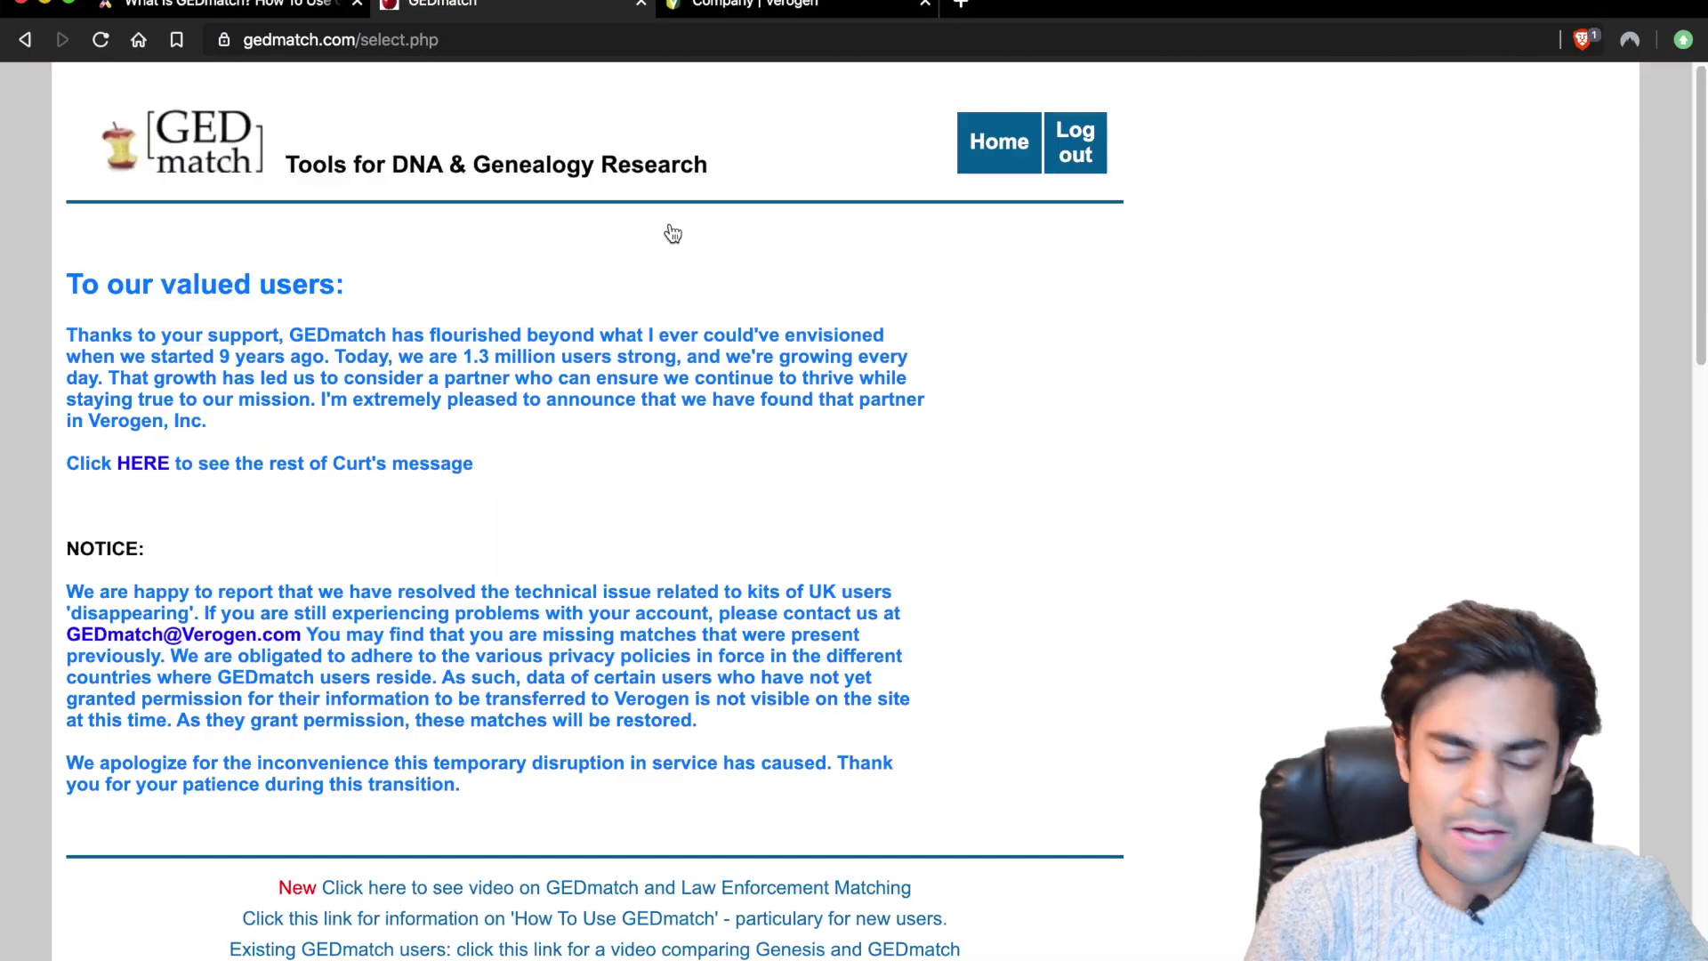
{"action": "scroll", "coordinate": [671, 233], "scroll_direction": "down", "scroll_amount": 3}
{"action": "scroll", "coordinate": [672, 233], "scroll_direction": "down", "scroll_amount": 10}
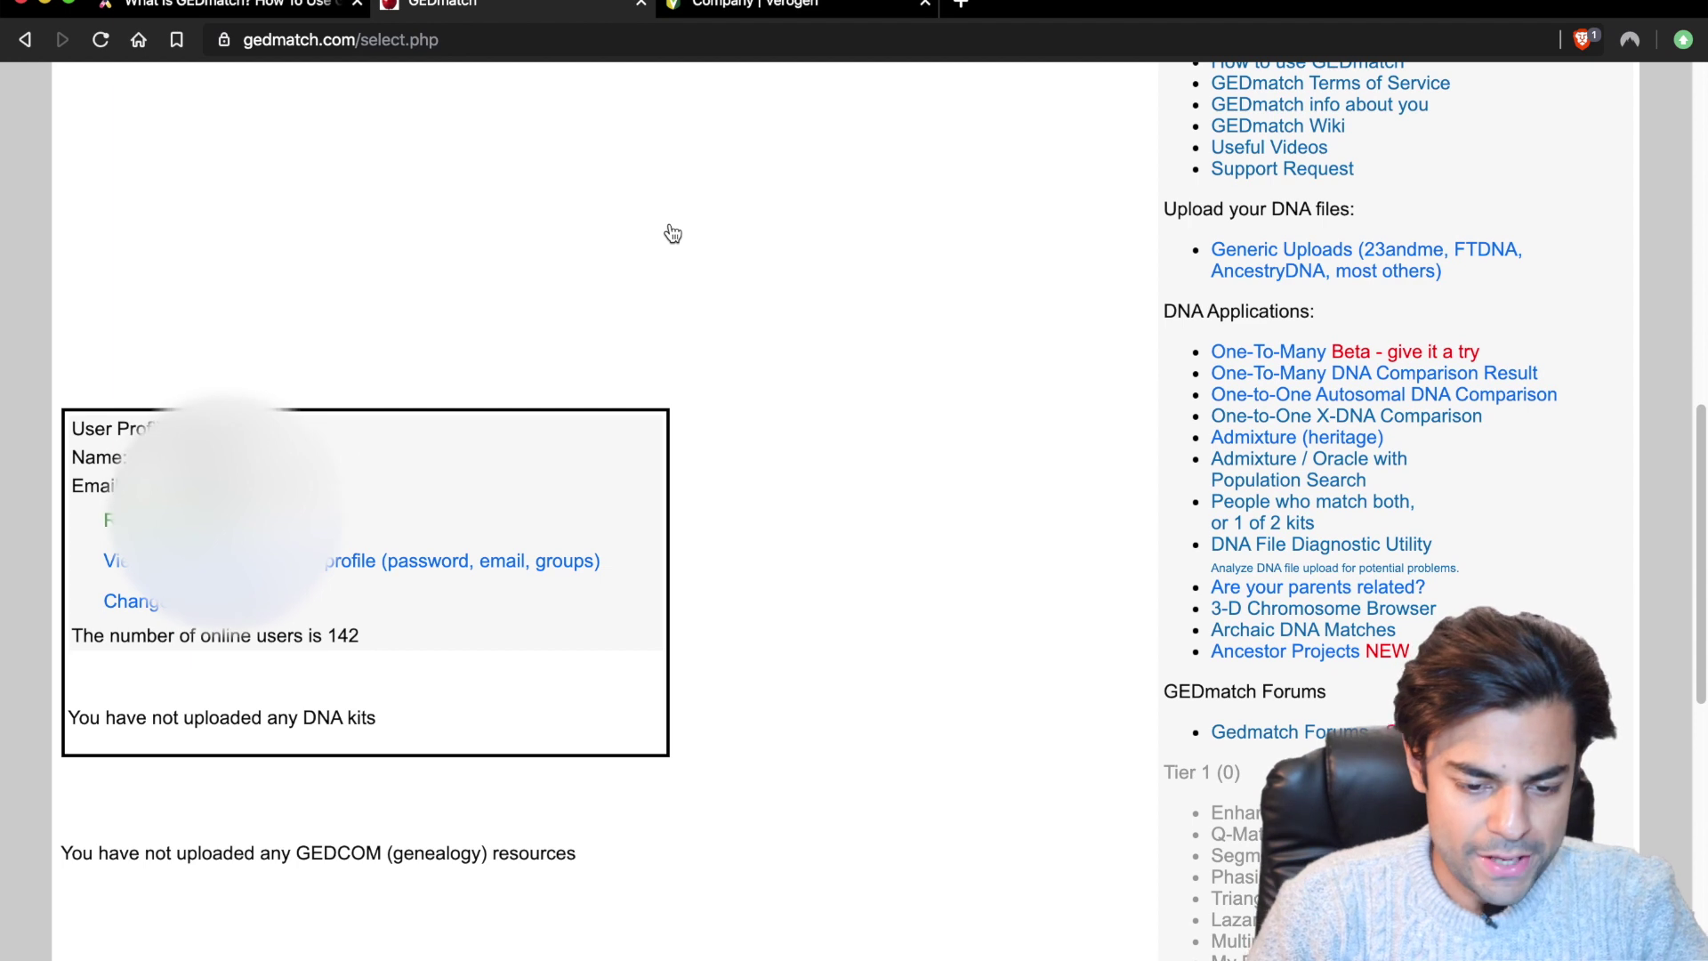
{"action": "scroll", "coordinate": [672, 233], "scroll_direction": "up", "scroll_amount": 1}
{"action": "scroll", "coordinate": [673, 233], "scroll_direction": "up", "scroll_amount": 2}
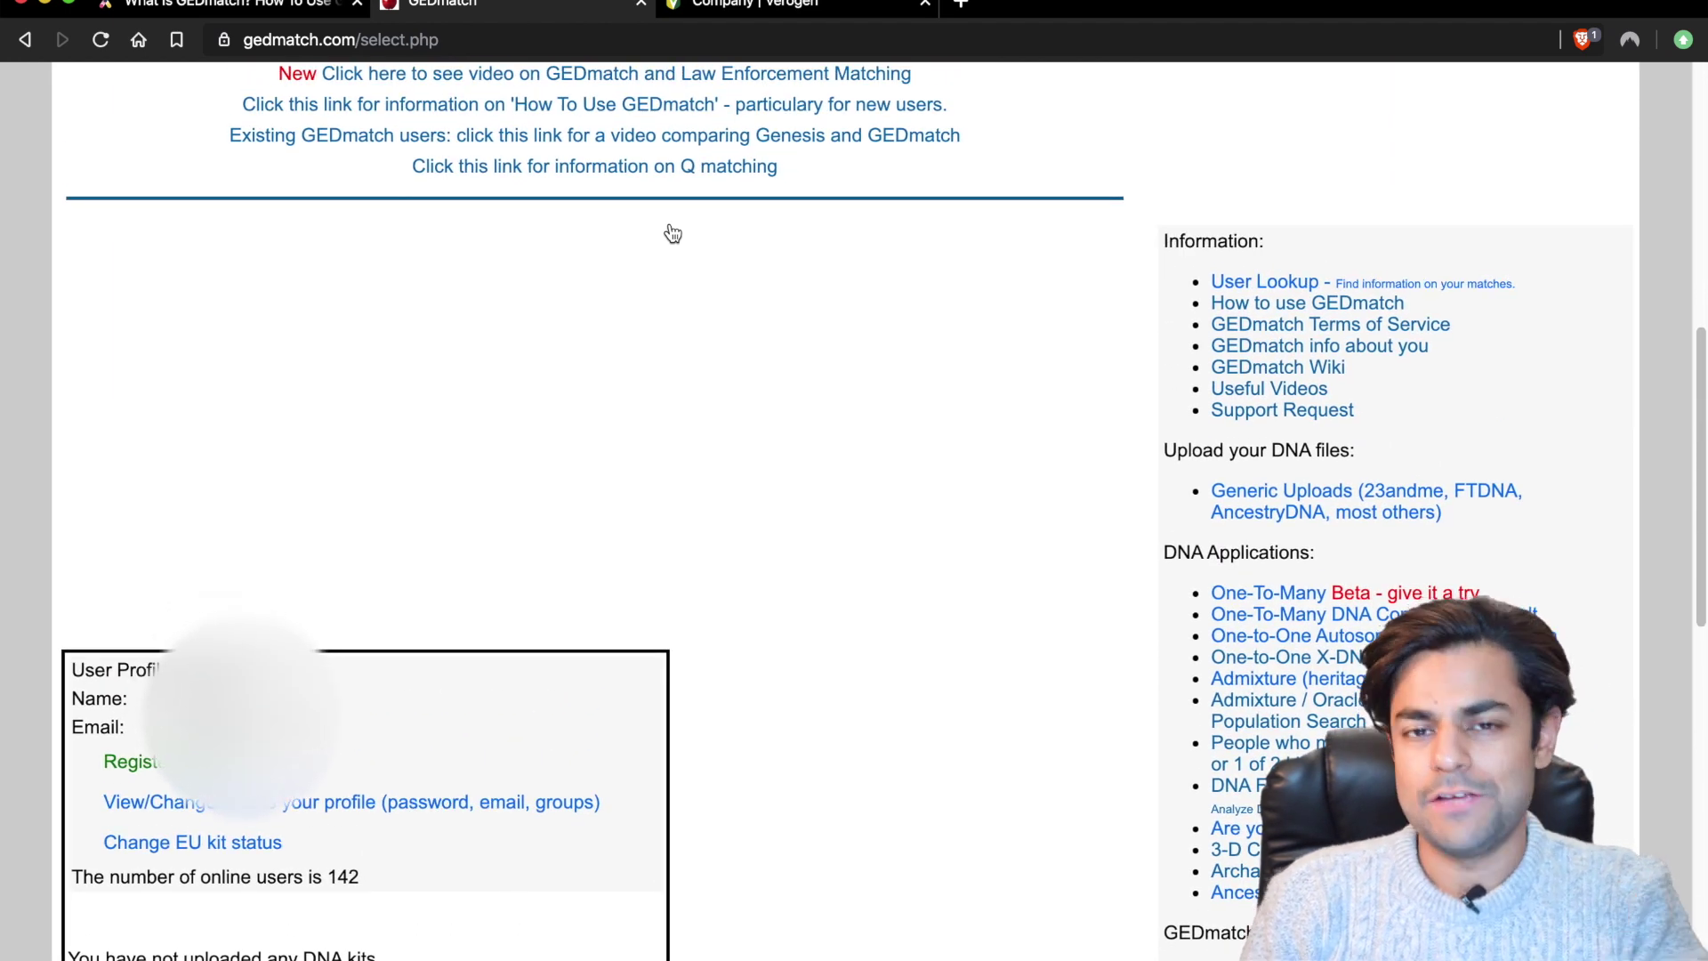
{"action": "scroll", "coordinate": [672, 233], "scroll_direction": "up", "scroll_amount": 1}
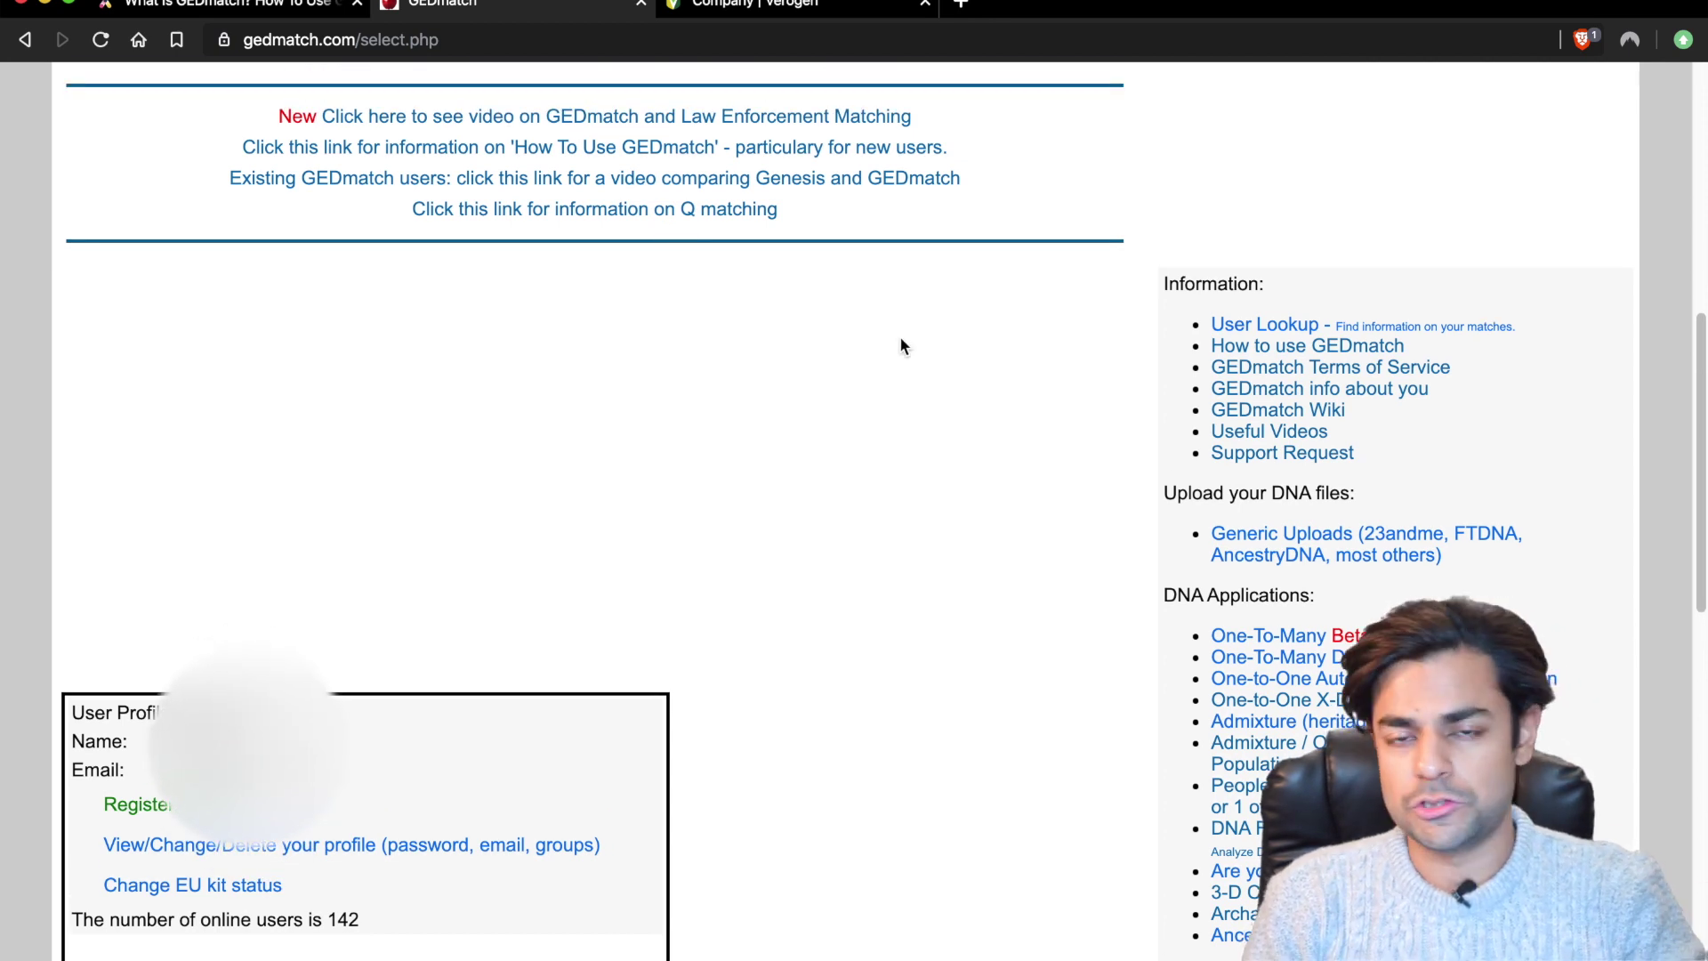
Step: Find the Generic Uploads link on the home page and open the raw DNA upload form
{"action": "scroll", "coordinate": [901, 346], "scroll_direction": "up", "scroll_amount": 15}
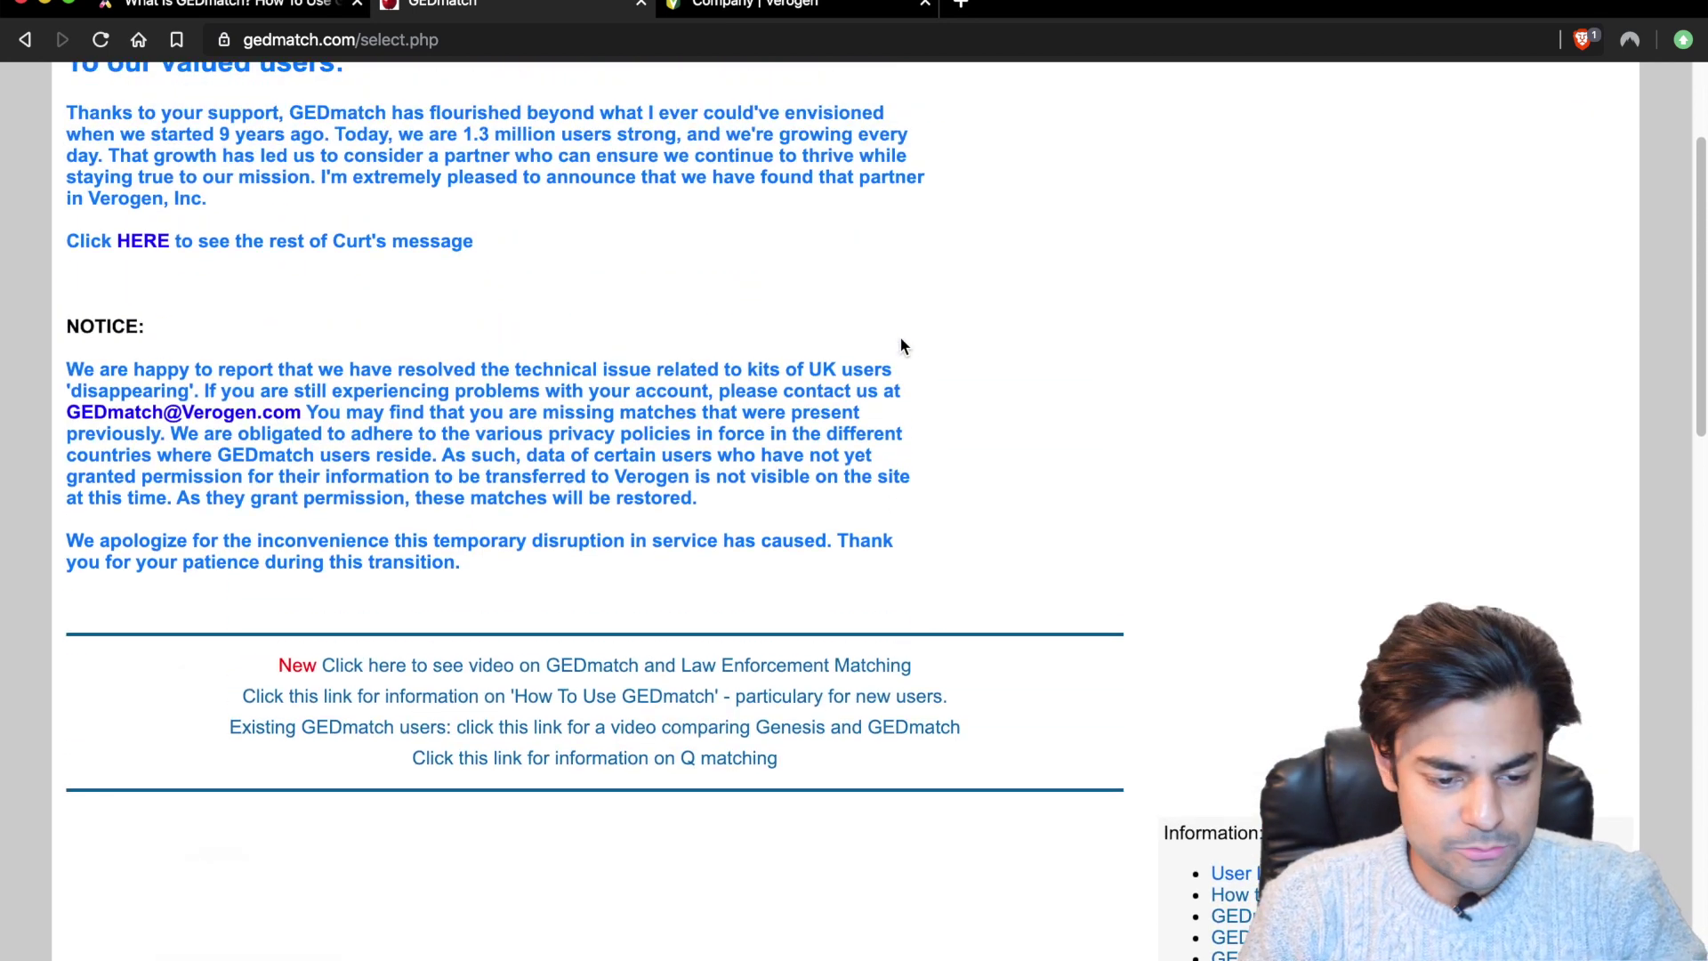
{"action": "scroll", "coordinate": [889, 351], "scroll_direction": "down", "scroll_amount": 10}
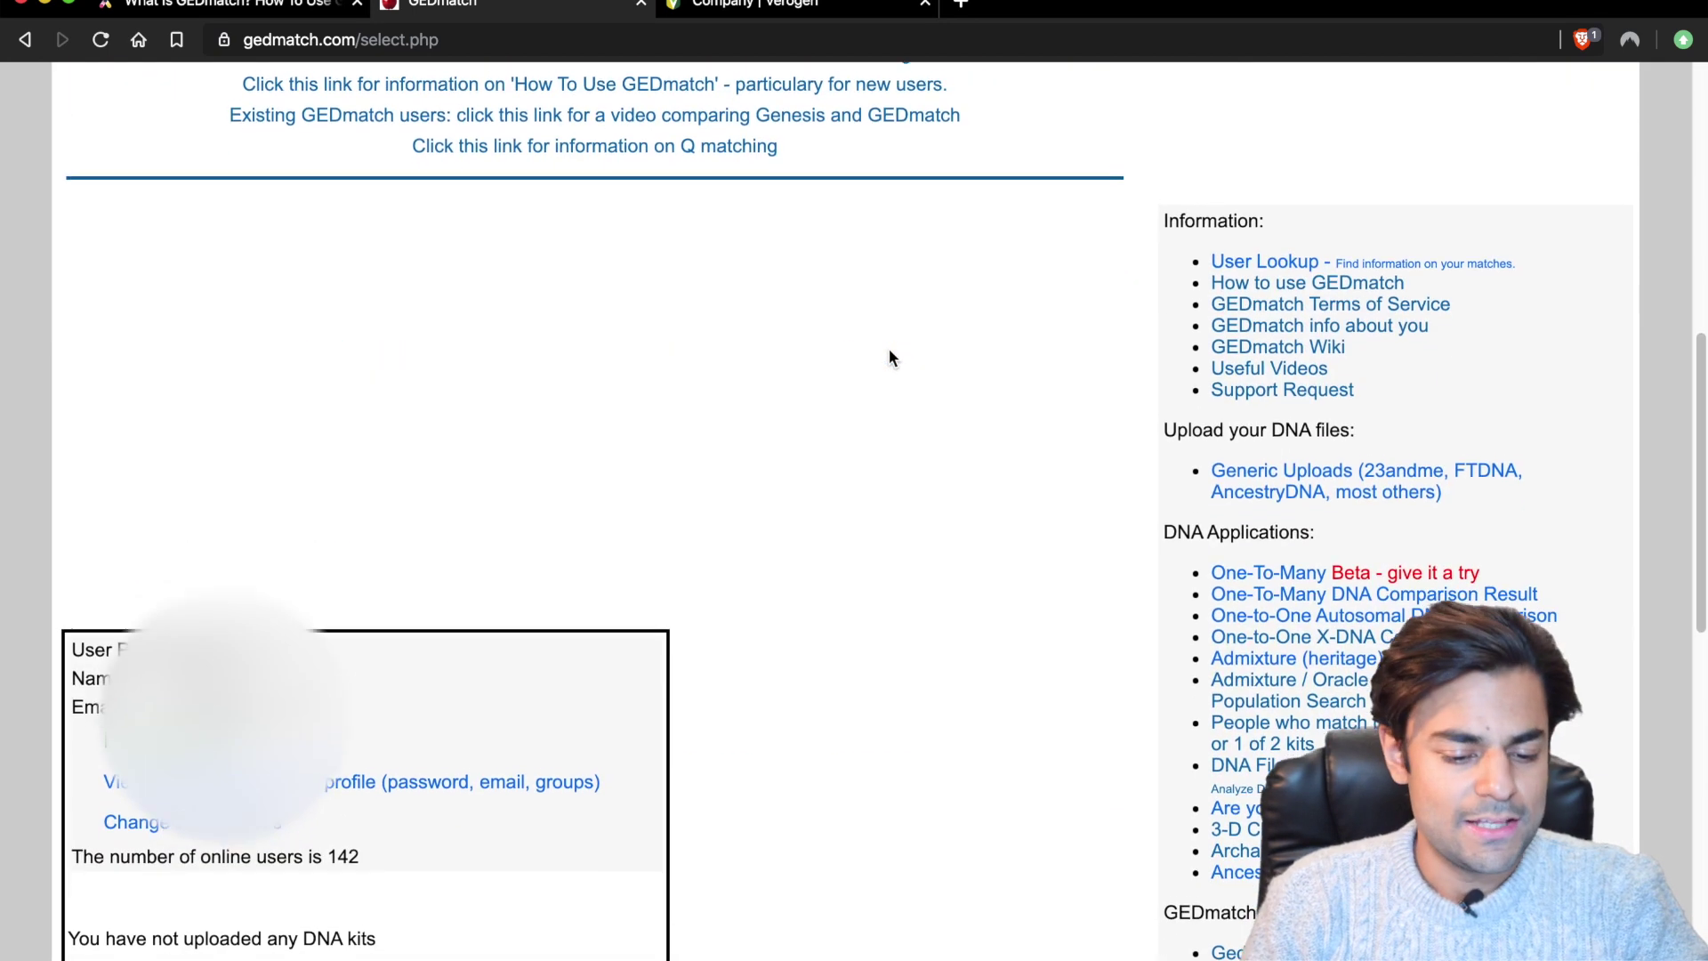
{"action": "scroll", "coordinate": [889, 357], "scroll_direction": "down", "scroll_amount": 4}
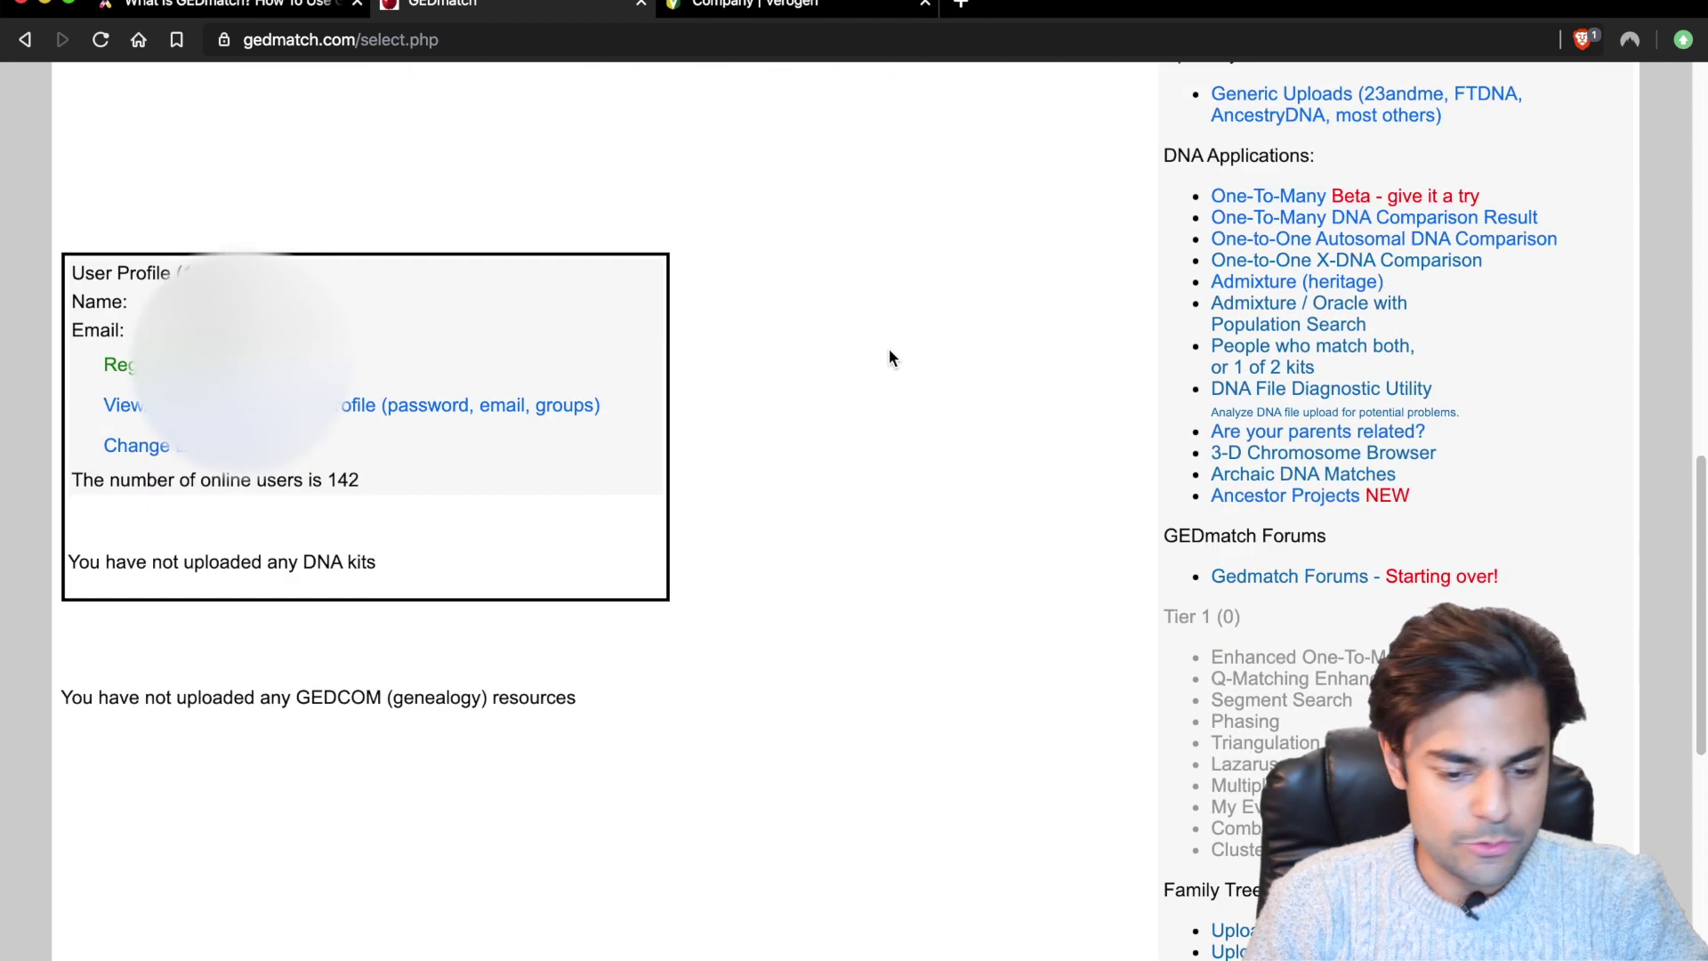
{"action": "scroll", "coordinate": [889, 358], "scroll_direction": "up", "scroll_amount": 7}
{"action": "scroll", "coordinate": [888, 352], "scroll_direction": "up", "scroll_amount": 2}
{"action": "scroll", "coordinate": [888, 352], "scroll_direction": "down", "scroll_amount": 4}
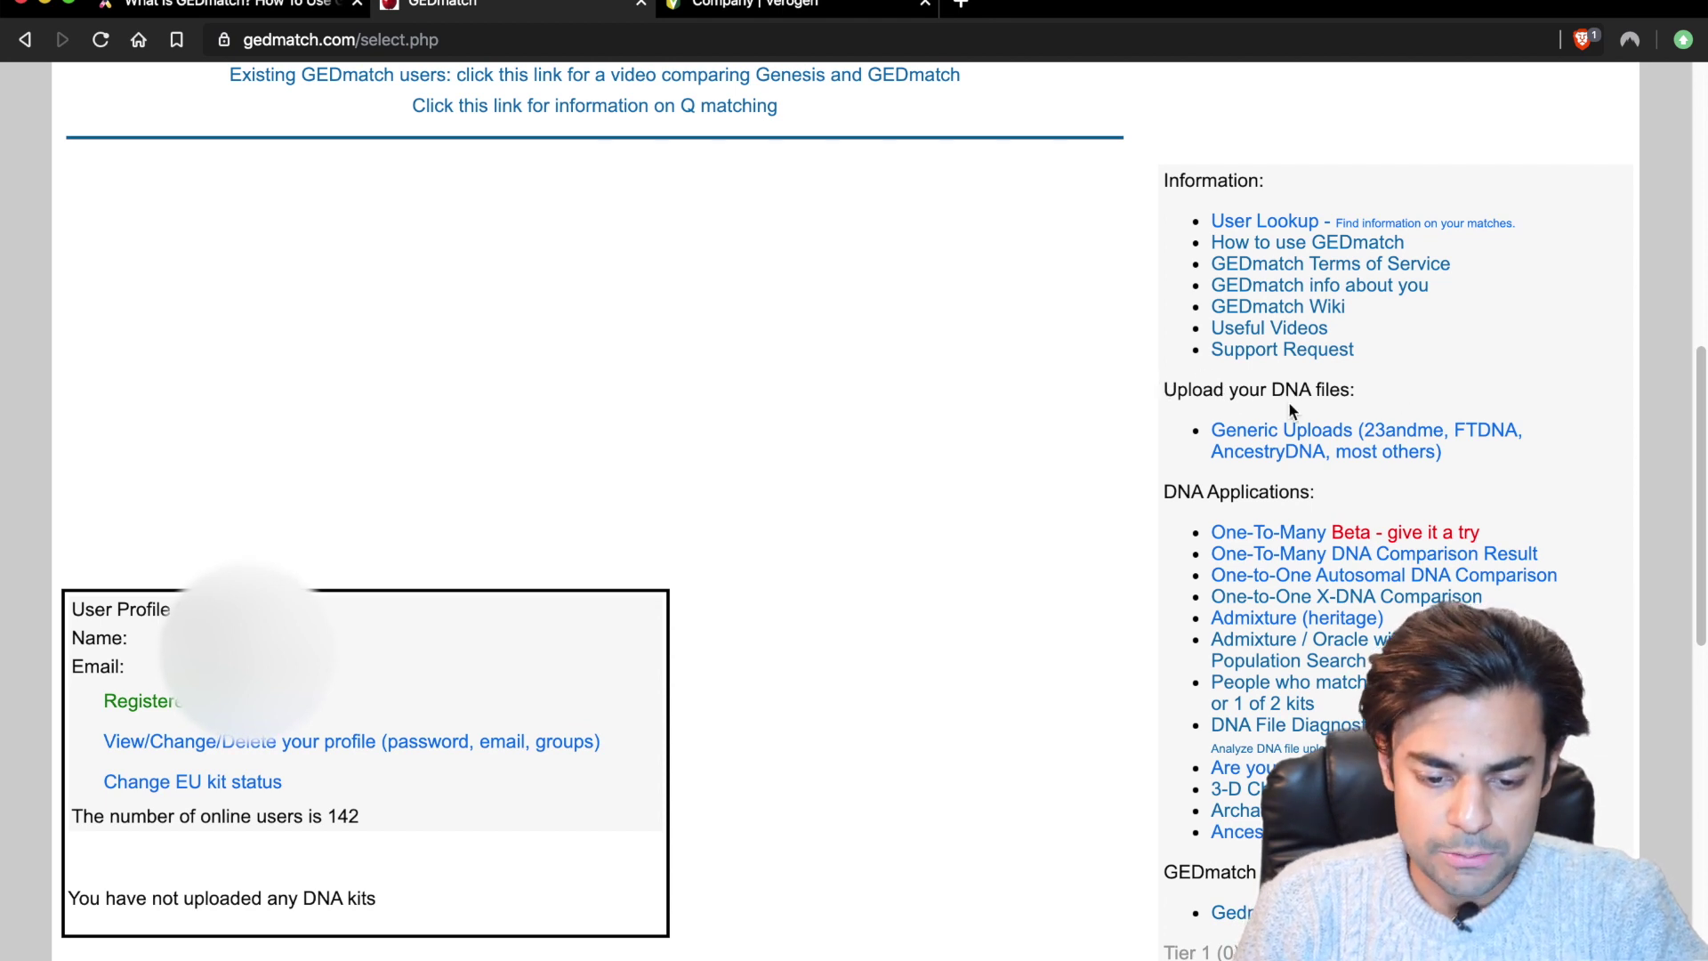
{"action": "left_click", "coordinate": [1426, 443]}
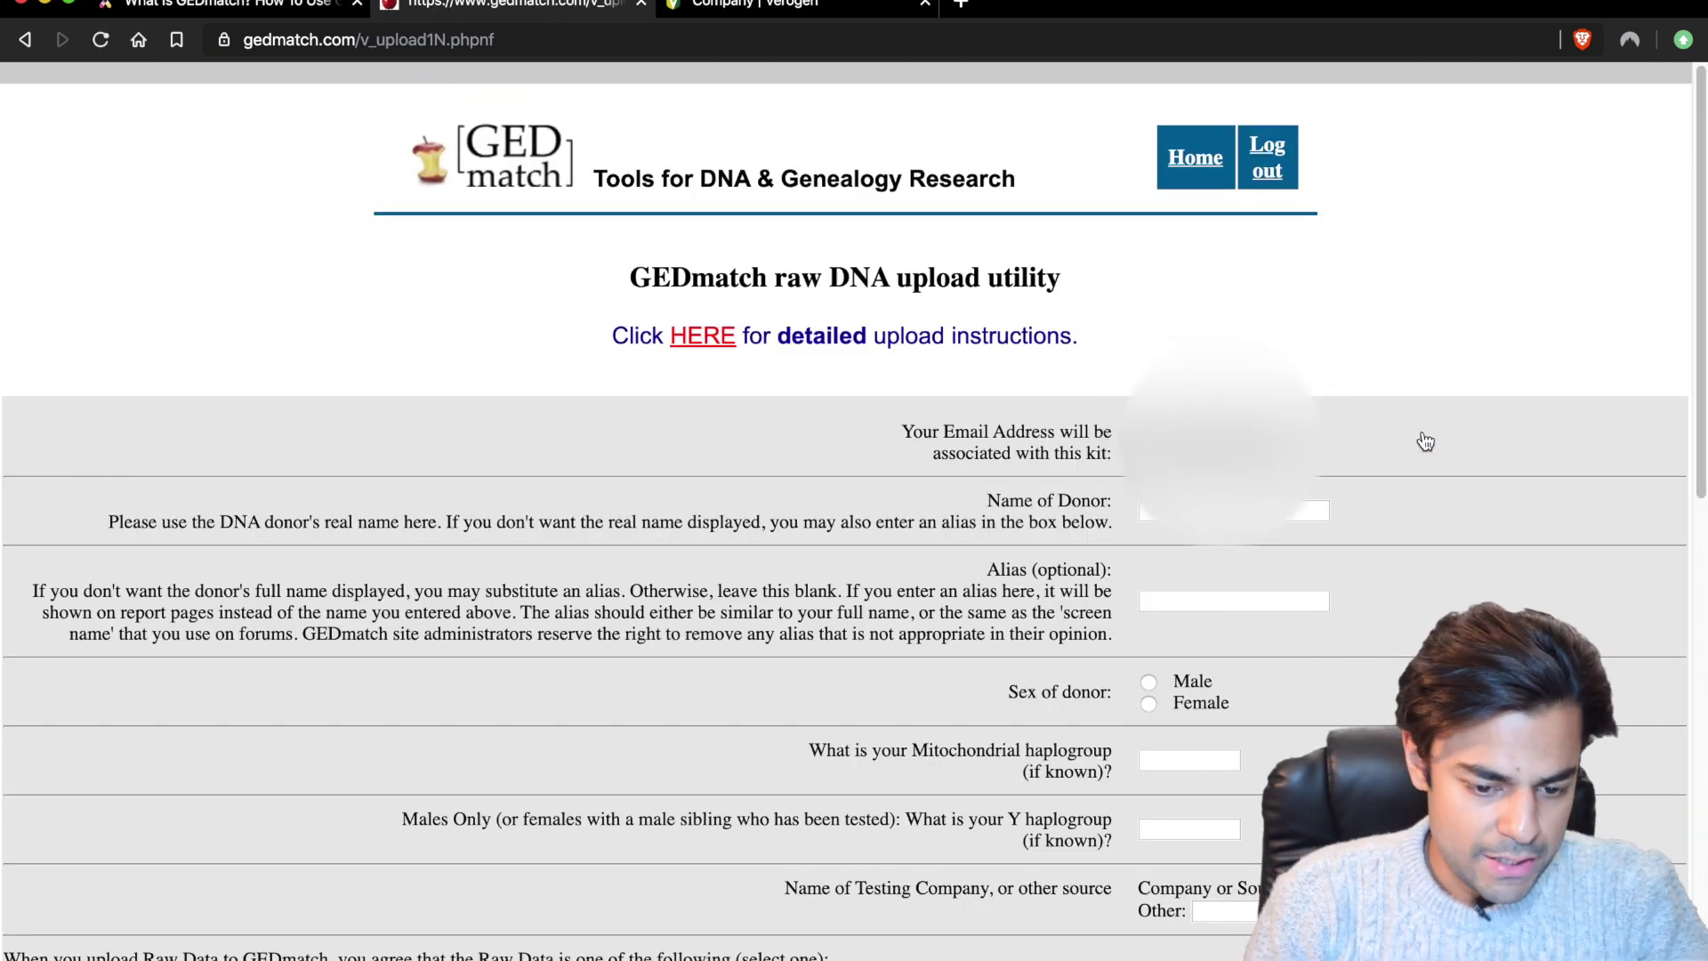
Step: Review the raw DNA upload form's donor, sex, haplogroup and testing-company fields
{"action": "scroll", "coordinate": [1340, 443], "scroll_direction": "down", "scroll_amount": 3}
{"action": "scroll", "coordinate": [1340, 441], "scroll_direction": "down", "scroll_amount": 10}
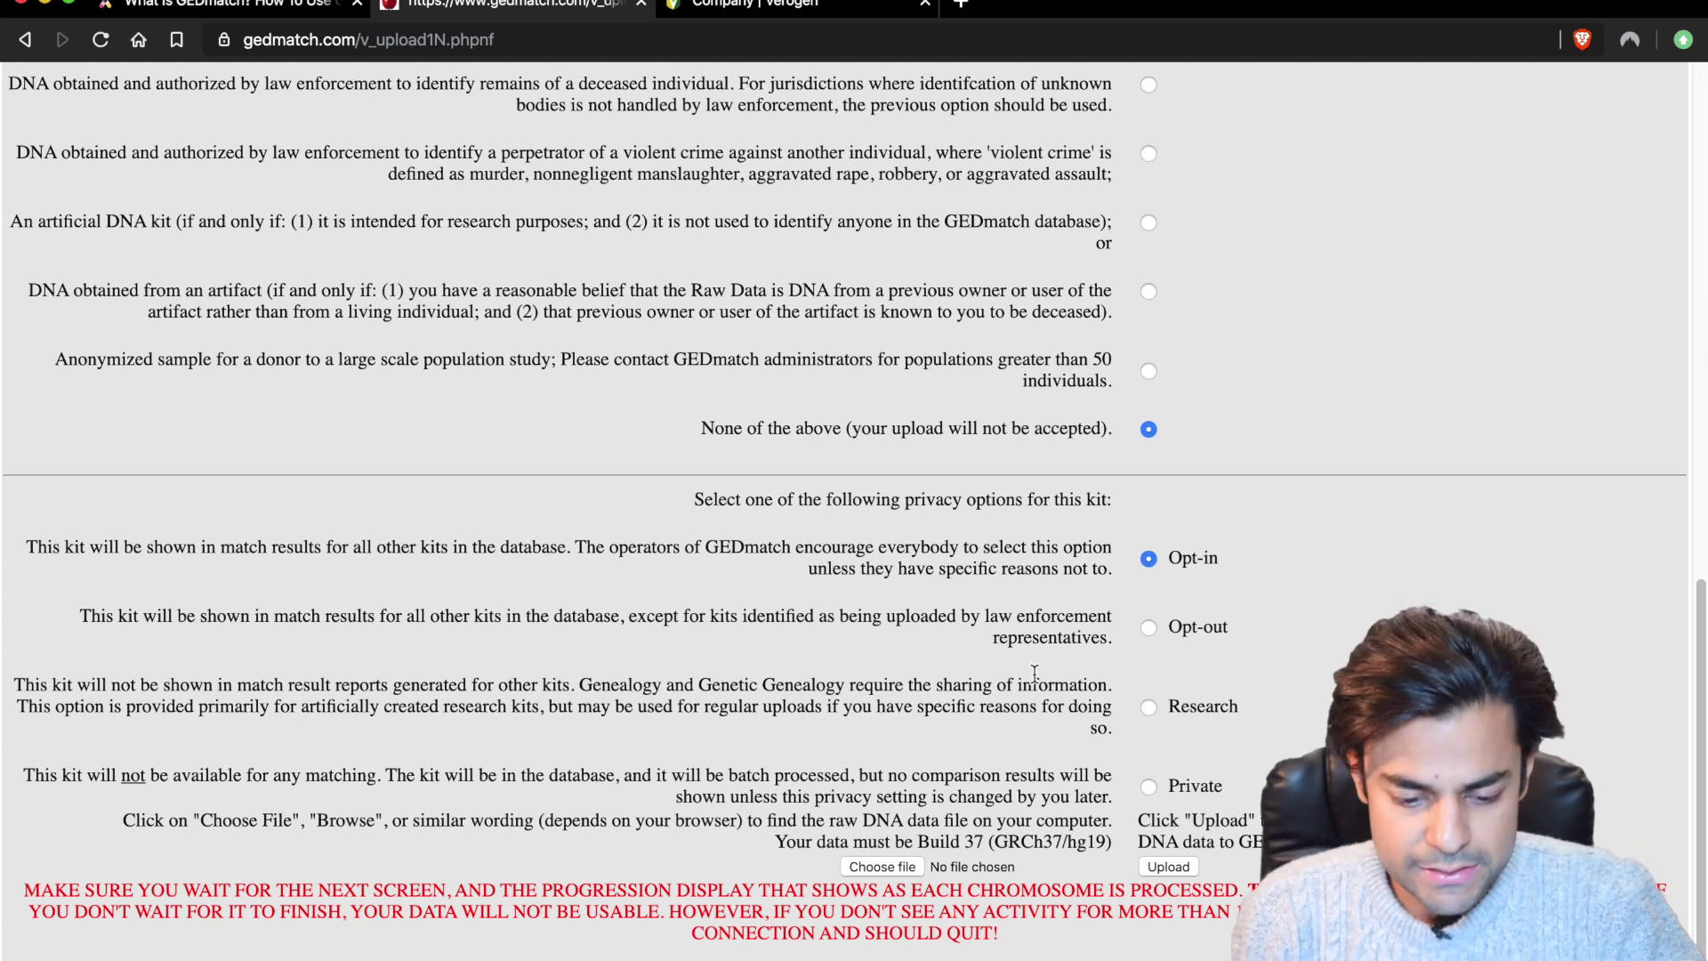
{"action": "scroll", "coordinate": [985, 679], "scroll_direction": "up", "scroll_amount": 15}
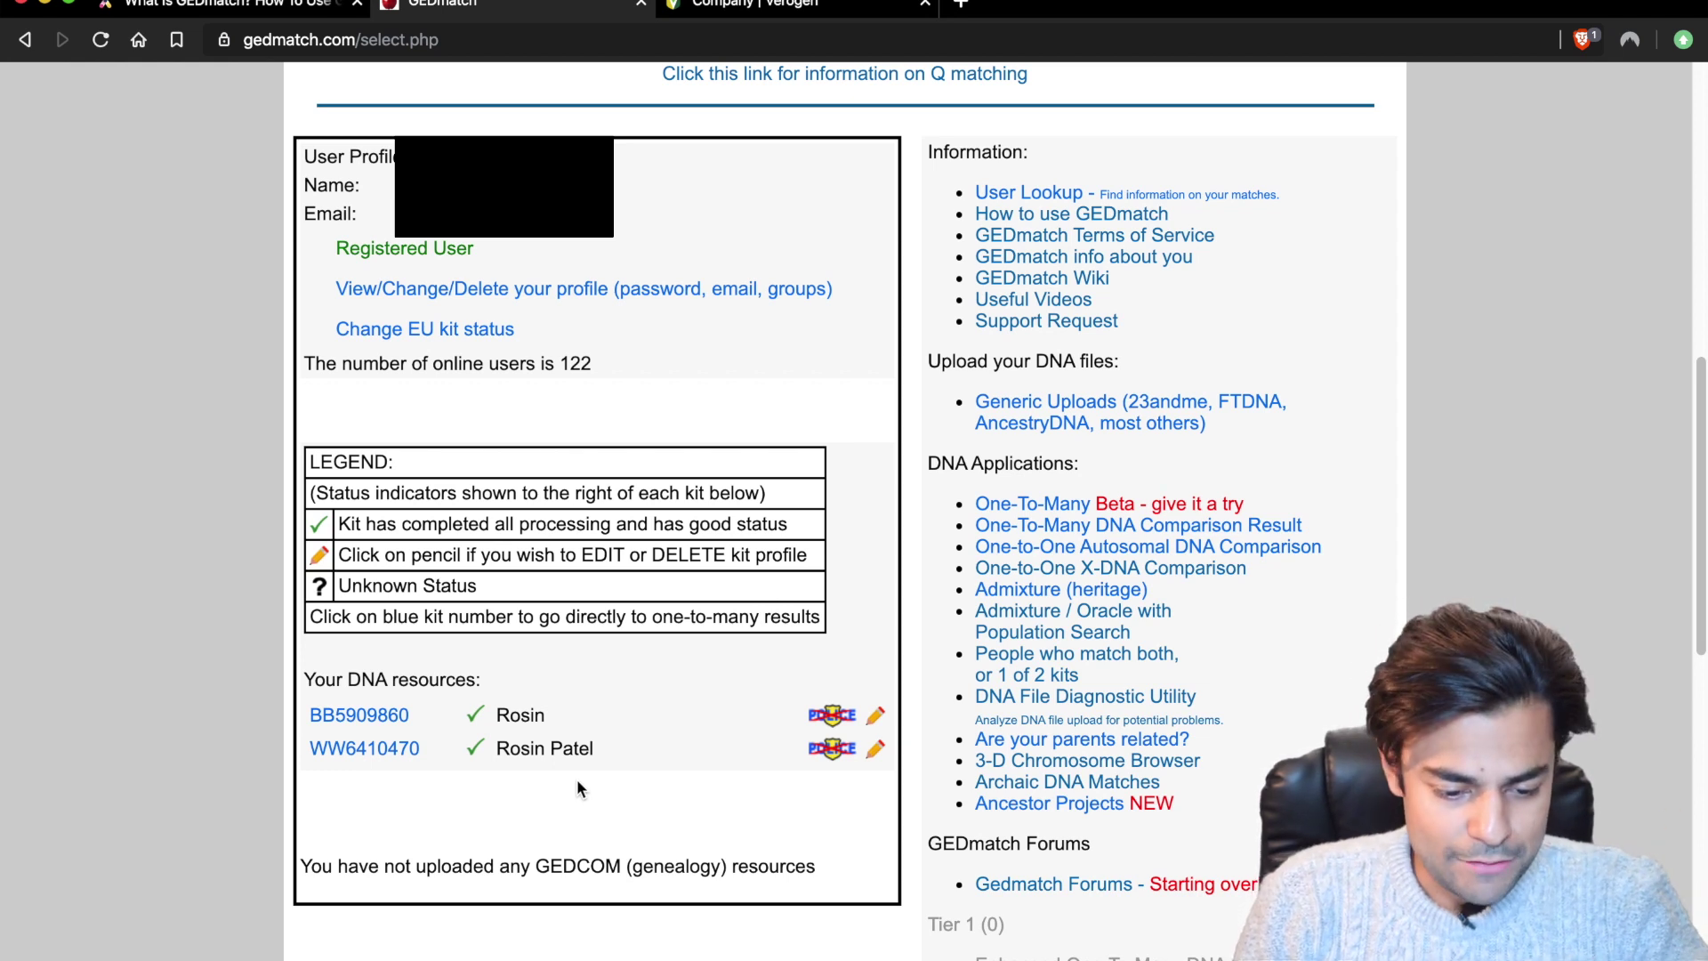
Step: Go back to the GEDmatch home page and open the One-To-Many DNA Comparison Result kit form
{"action": "key", "text": "super+Left"}
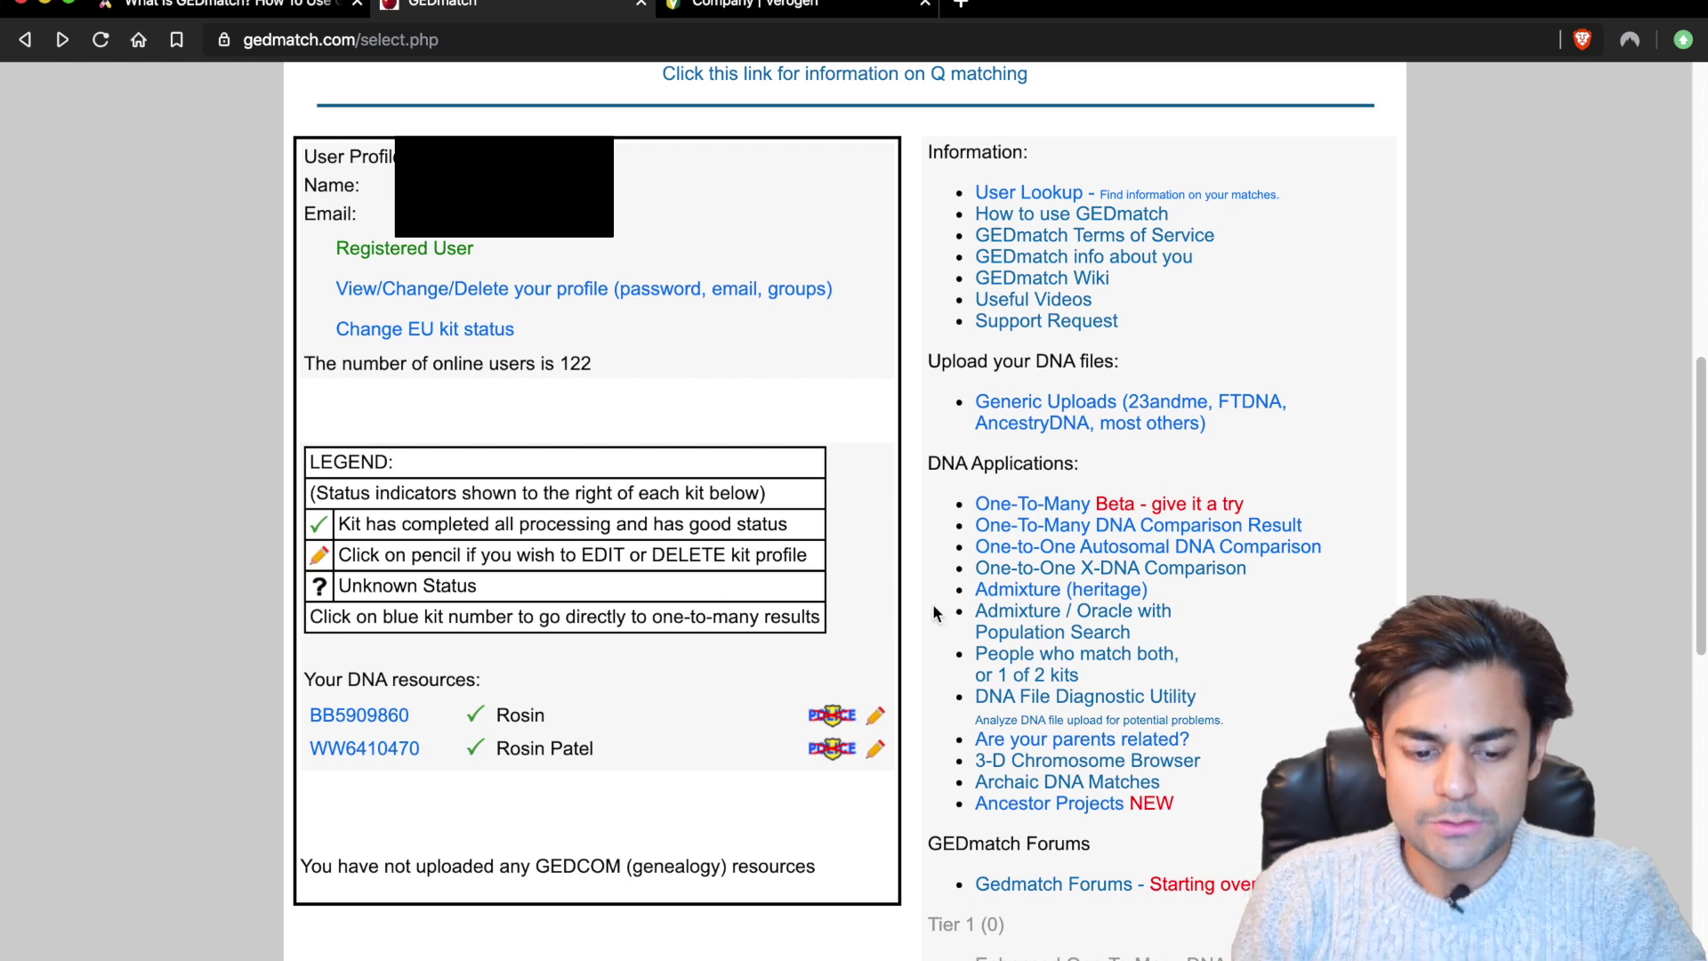
{"action": "left_click", "coordinate": [1015, 511]}
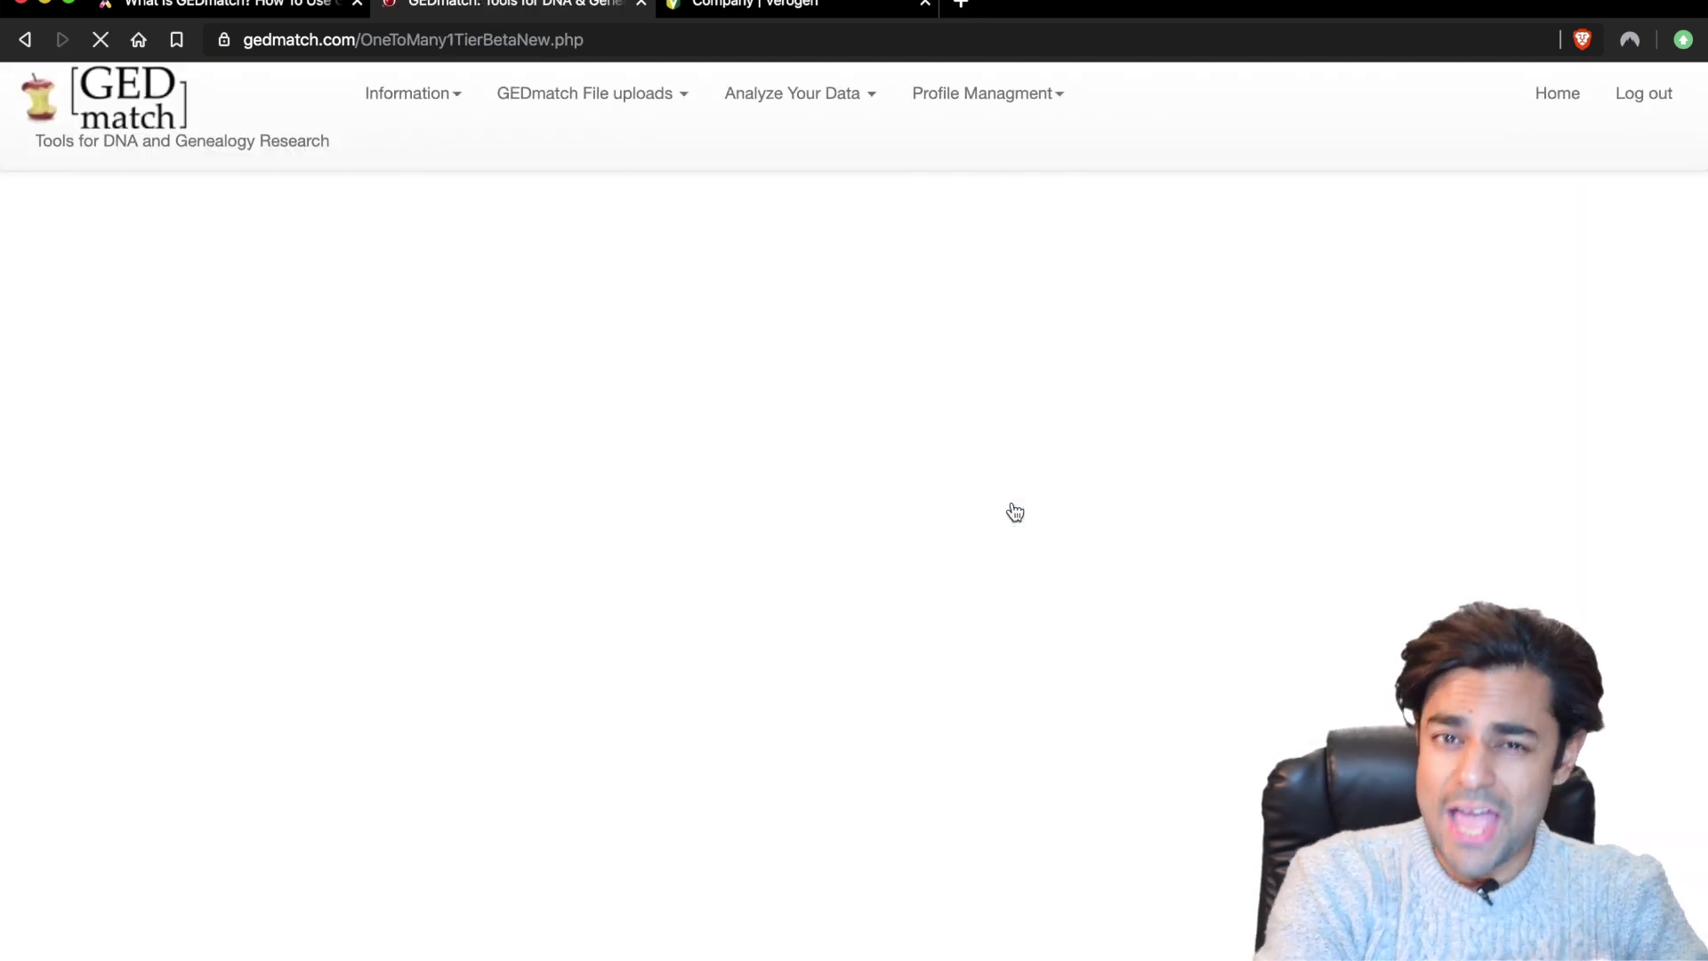
{"action": "left_click", "coordinate": [25, 40]}
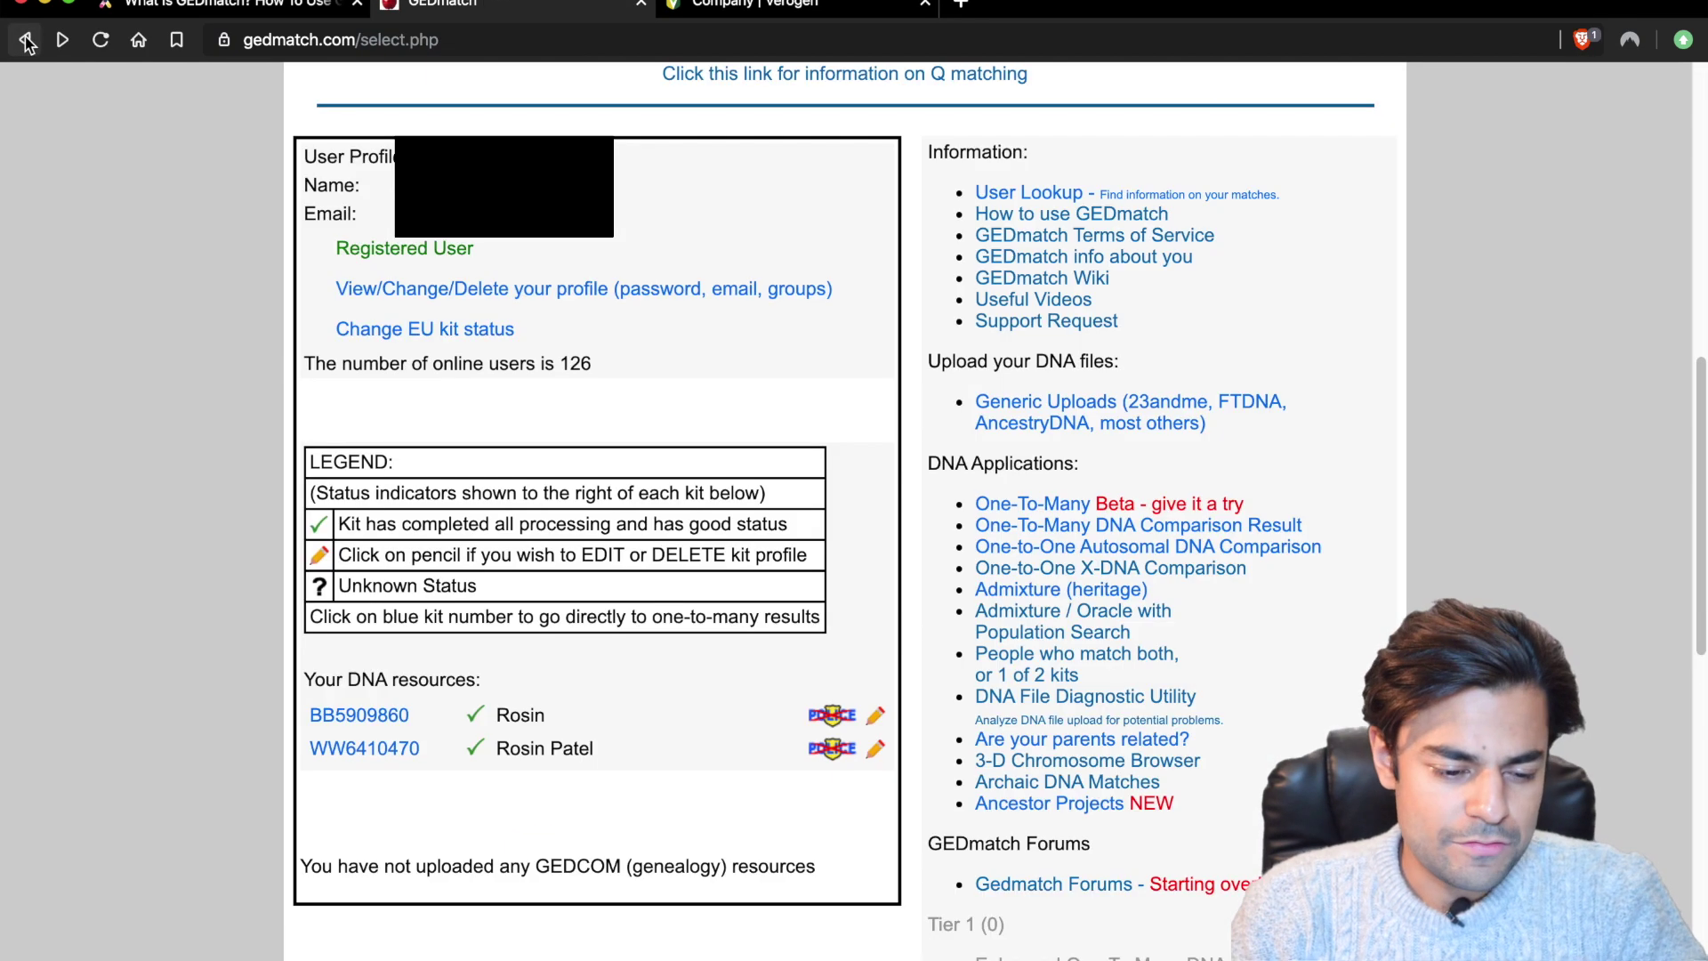
{"action": "left_click", "coordinate": [1094, 531]}
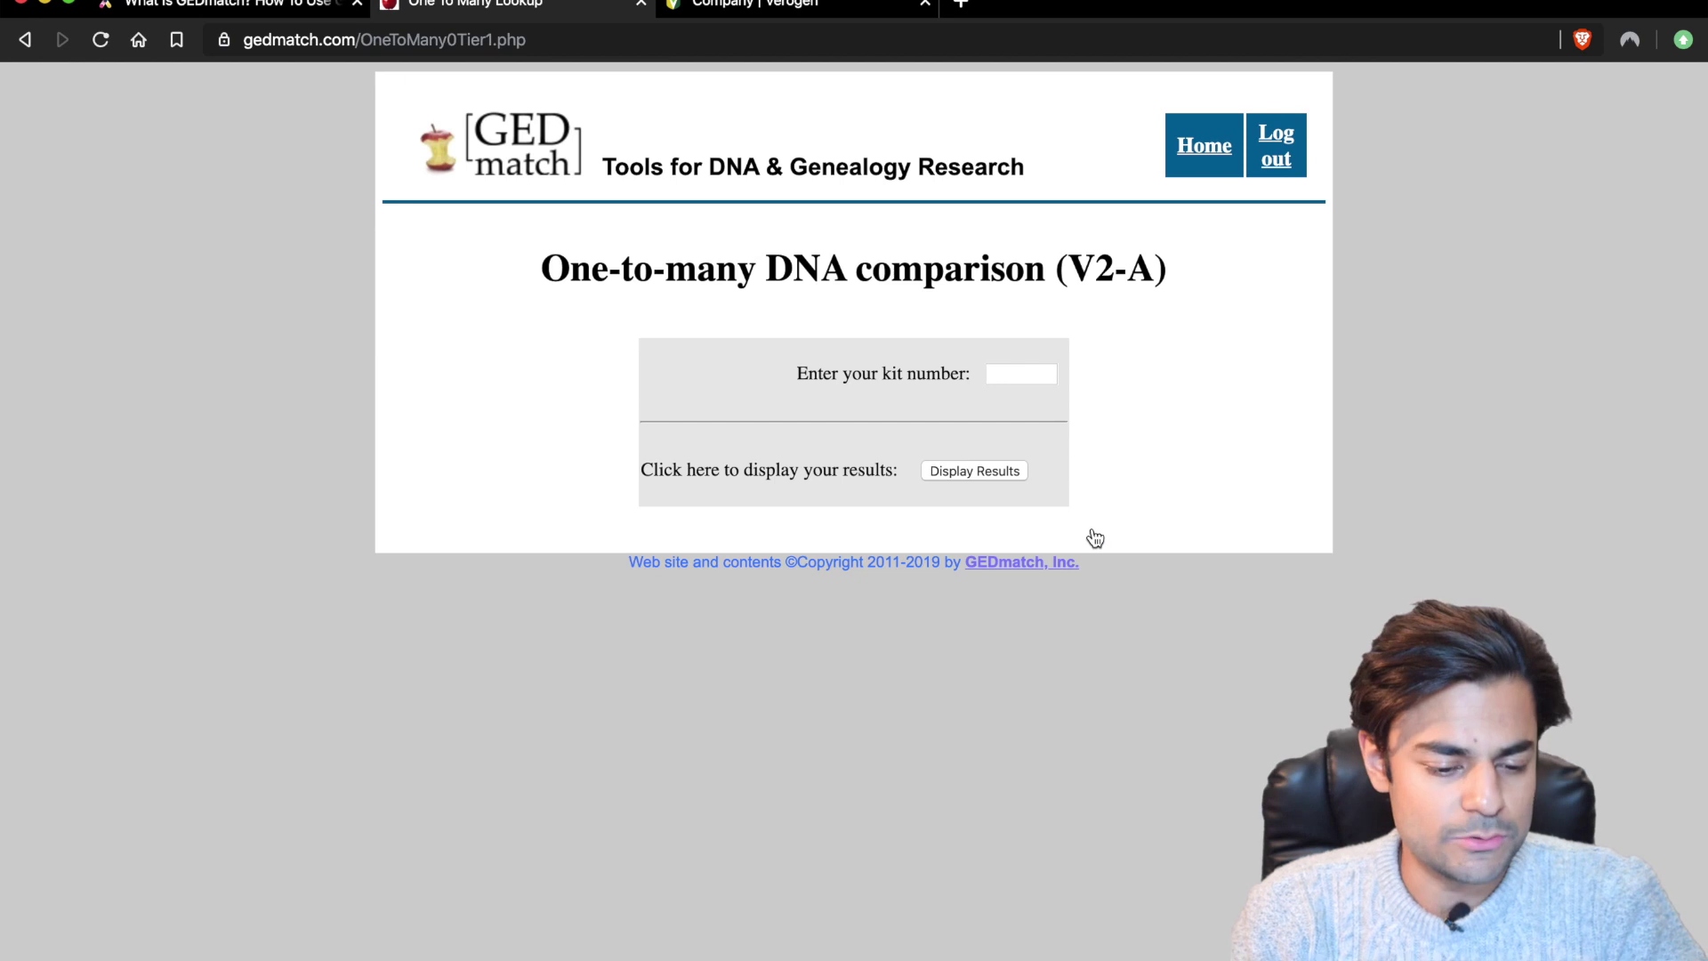
{"action": "left_click", "coordinate": [1026, 371]}
Step: Display One-to-Many matches for the saved 23andMe kit number and scroll through the match table
{"action": "left_click", "coordinate": [1038, 411]}
{"action": "left_click", "coordinate": [974, 471]}
{"action": "scroll", "coordinate": [976, 474], "scroll_direction": "up", "scroll_amount": 15}
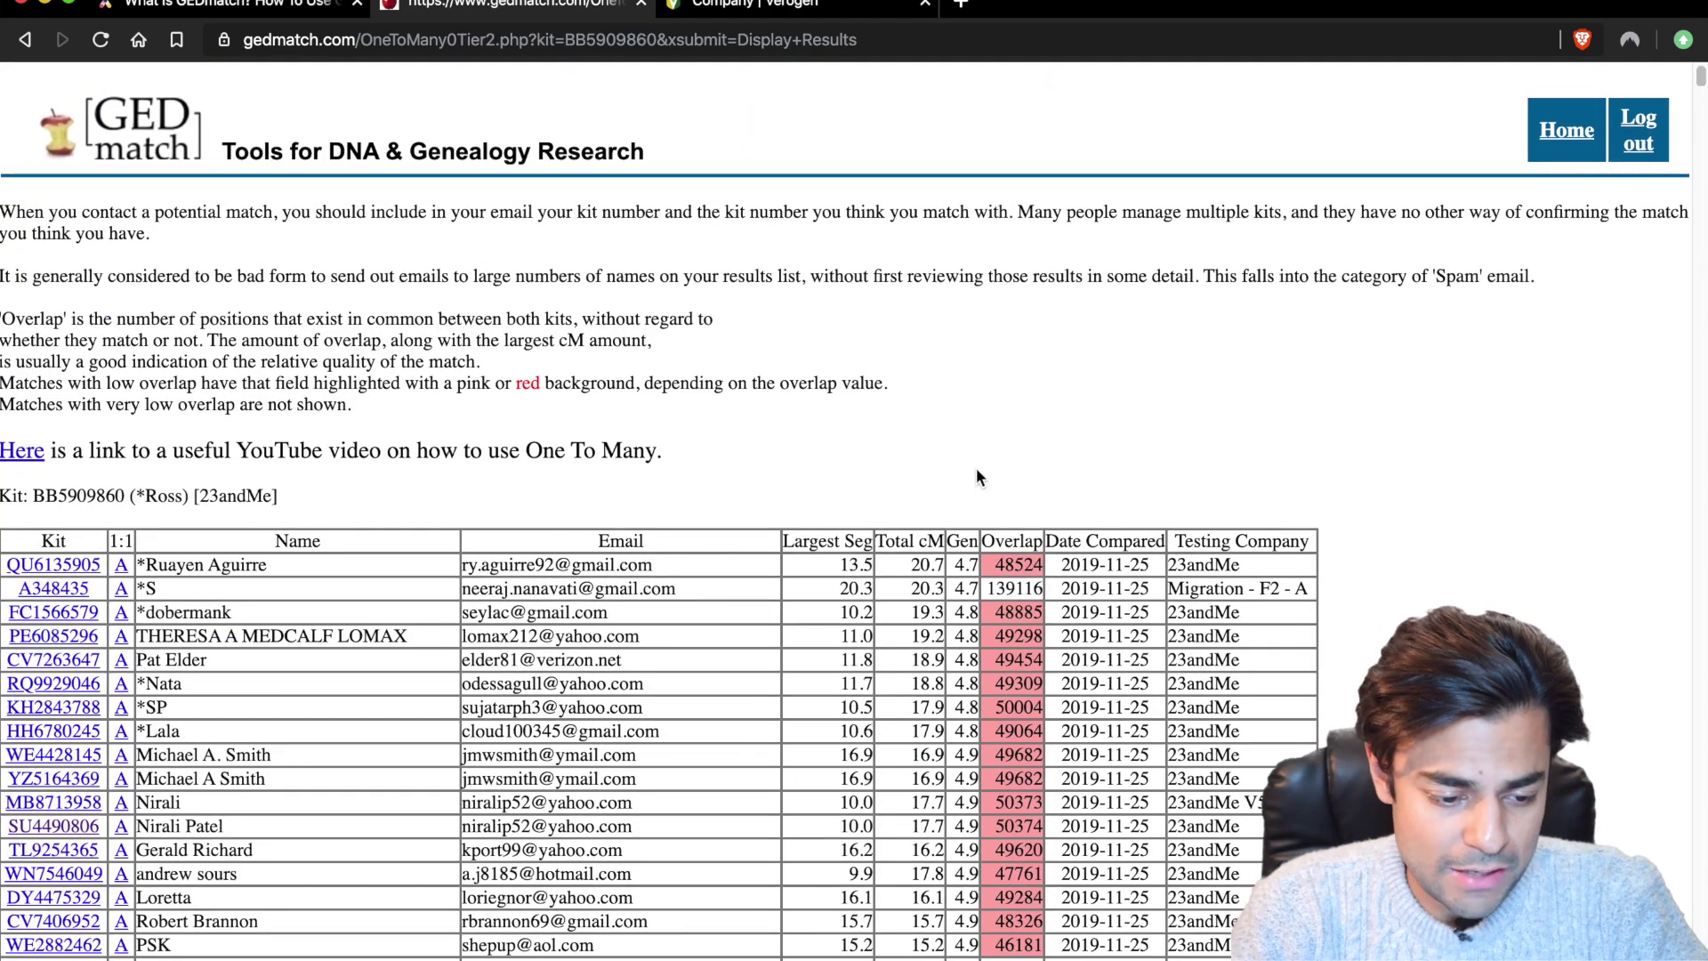
{"action": "scroll", "coordinate": [975, 467], "scroll_direction": "down", "scroll_amount": 14}
{"action": "scroll", "coordinate": [461, 283], "scroll_direction": "up", "scroll_amount": 8}
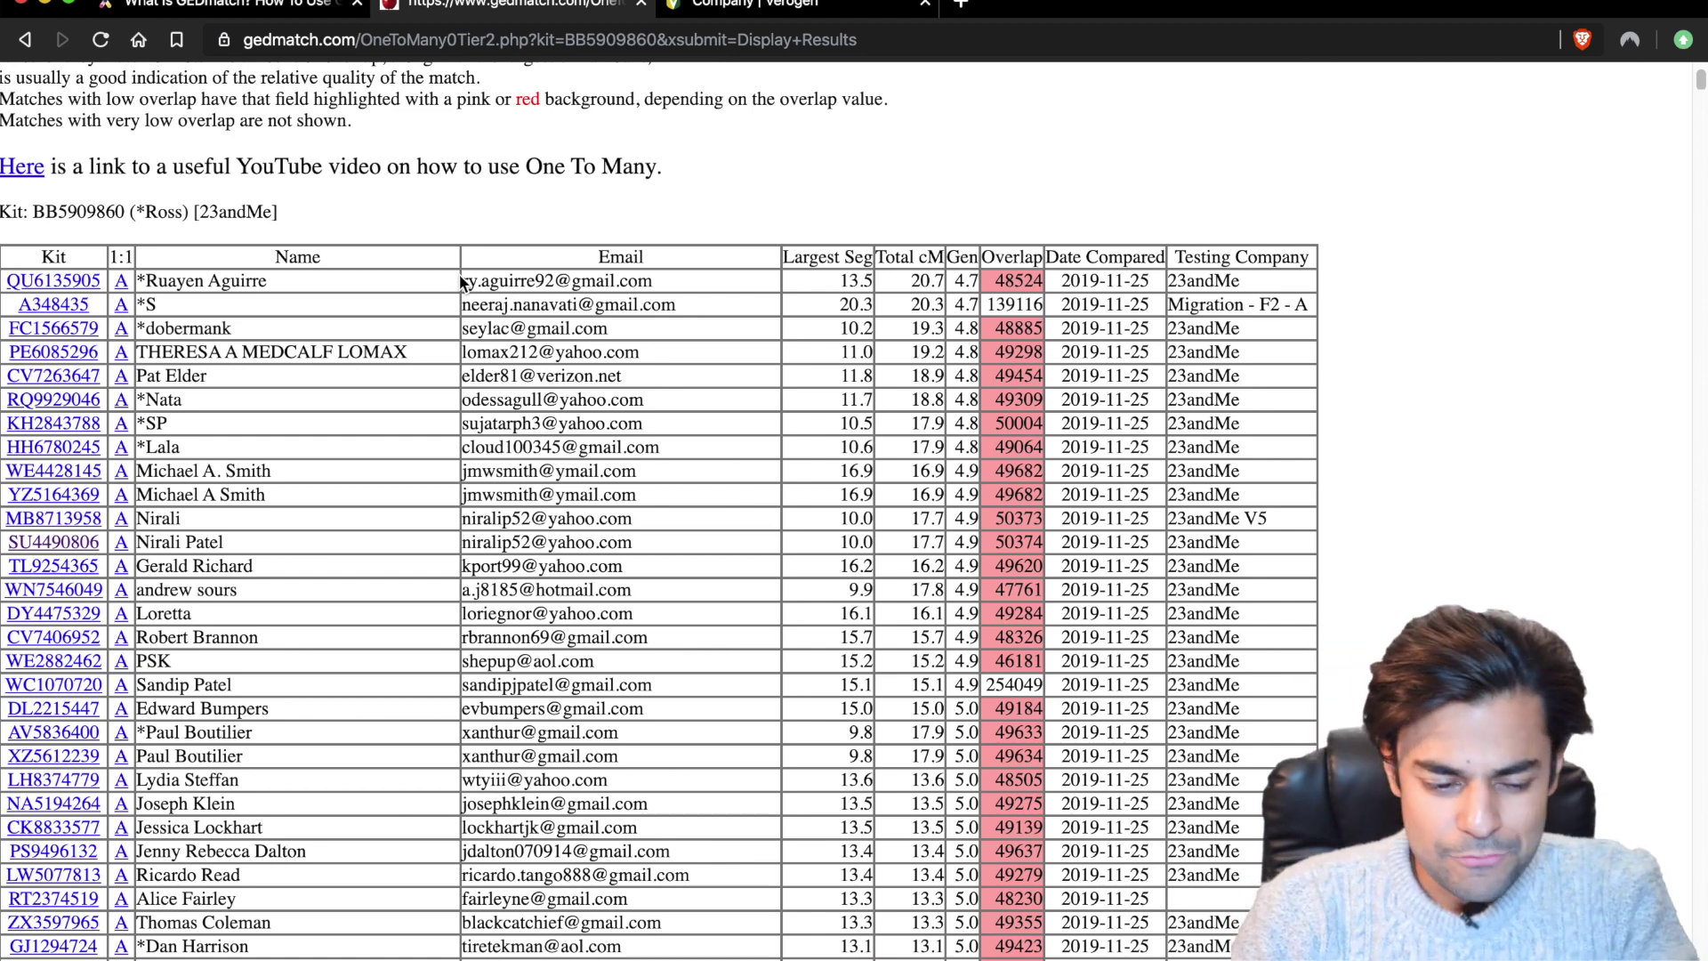
{"action": "scroll", "coordinate": [461, 281], "scroll_direction": "down", "scroll_amount": 8}
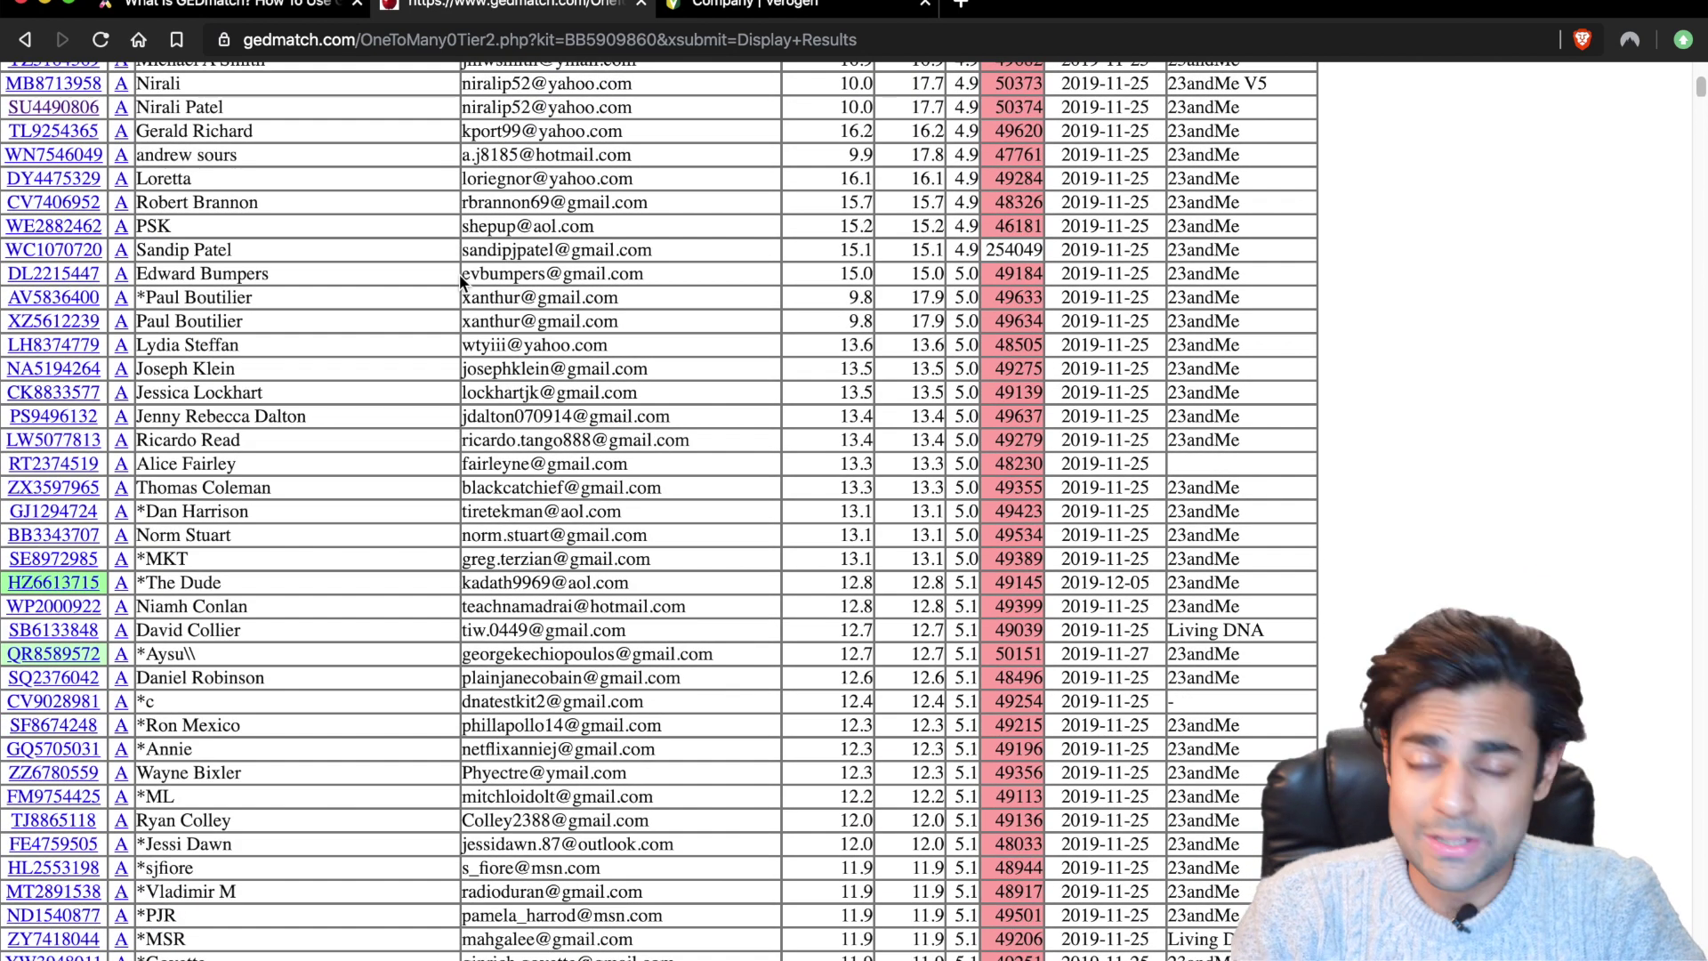
{"action": "scroll", "coordinate": [461, 281], "scroll_direction": "up", "scroll_amount": 1}
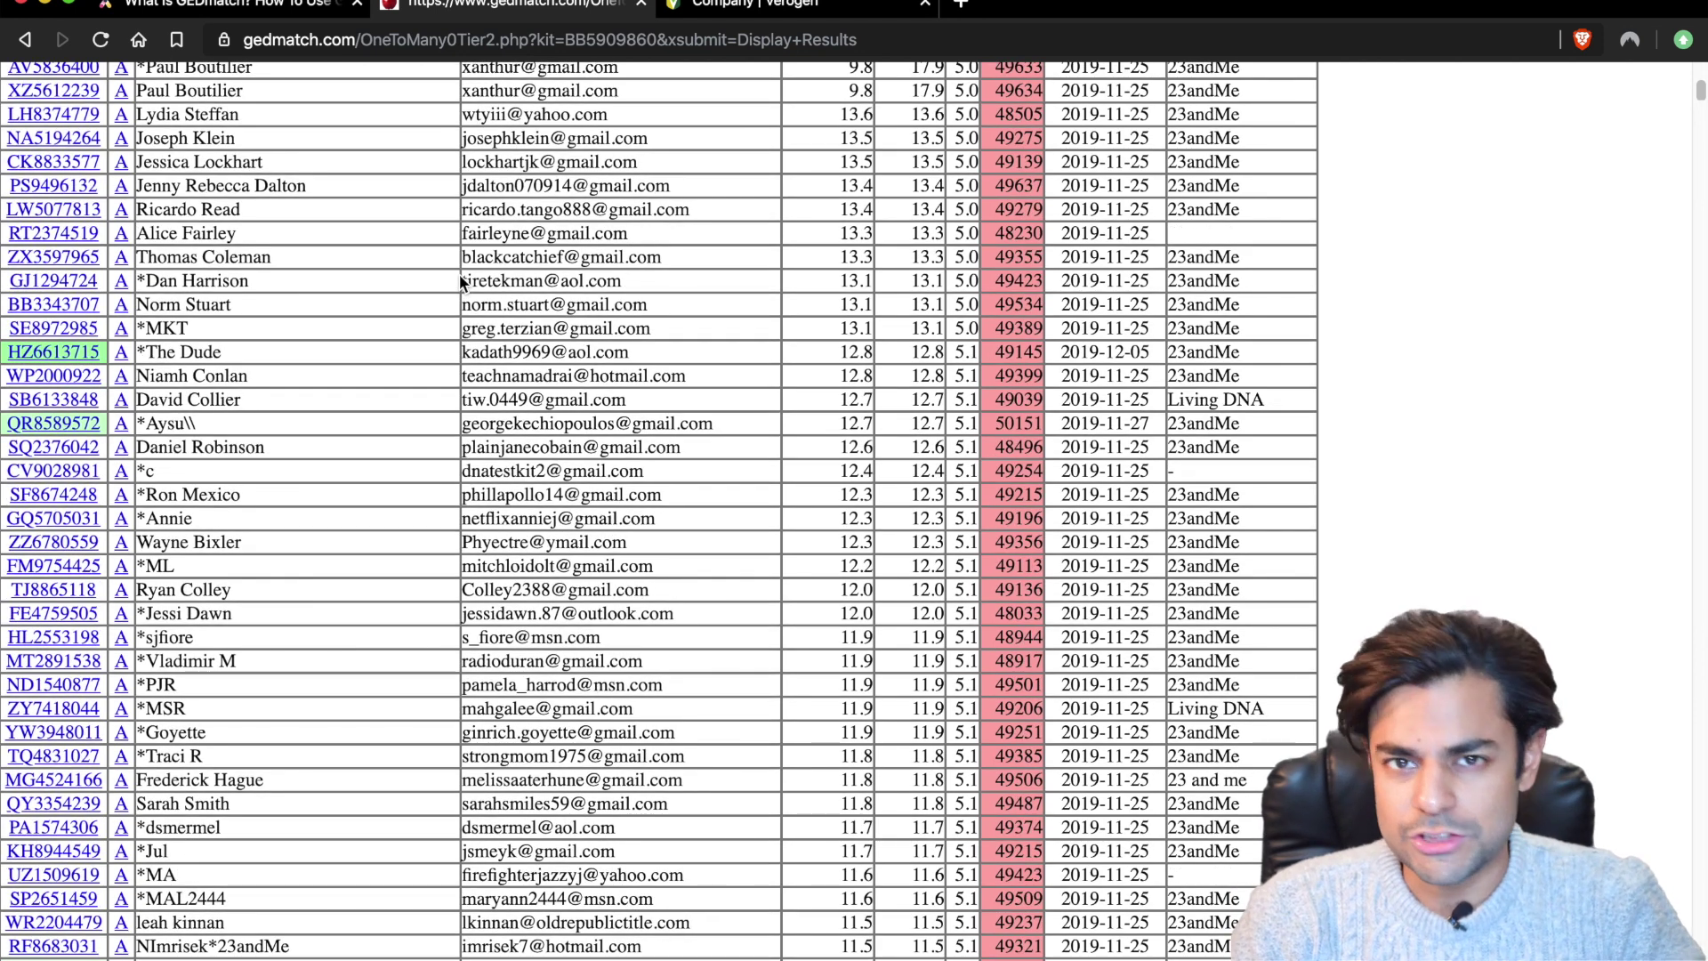
{"action": "scroll", "coordinate": [459, 274], "scroll_direction": "down", "scroll_amount": 3}
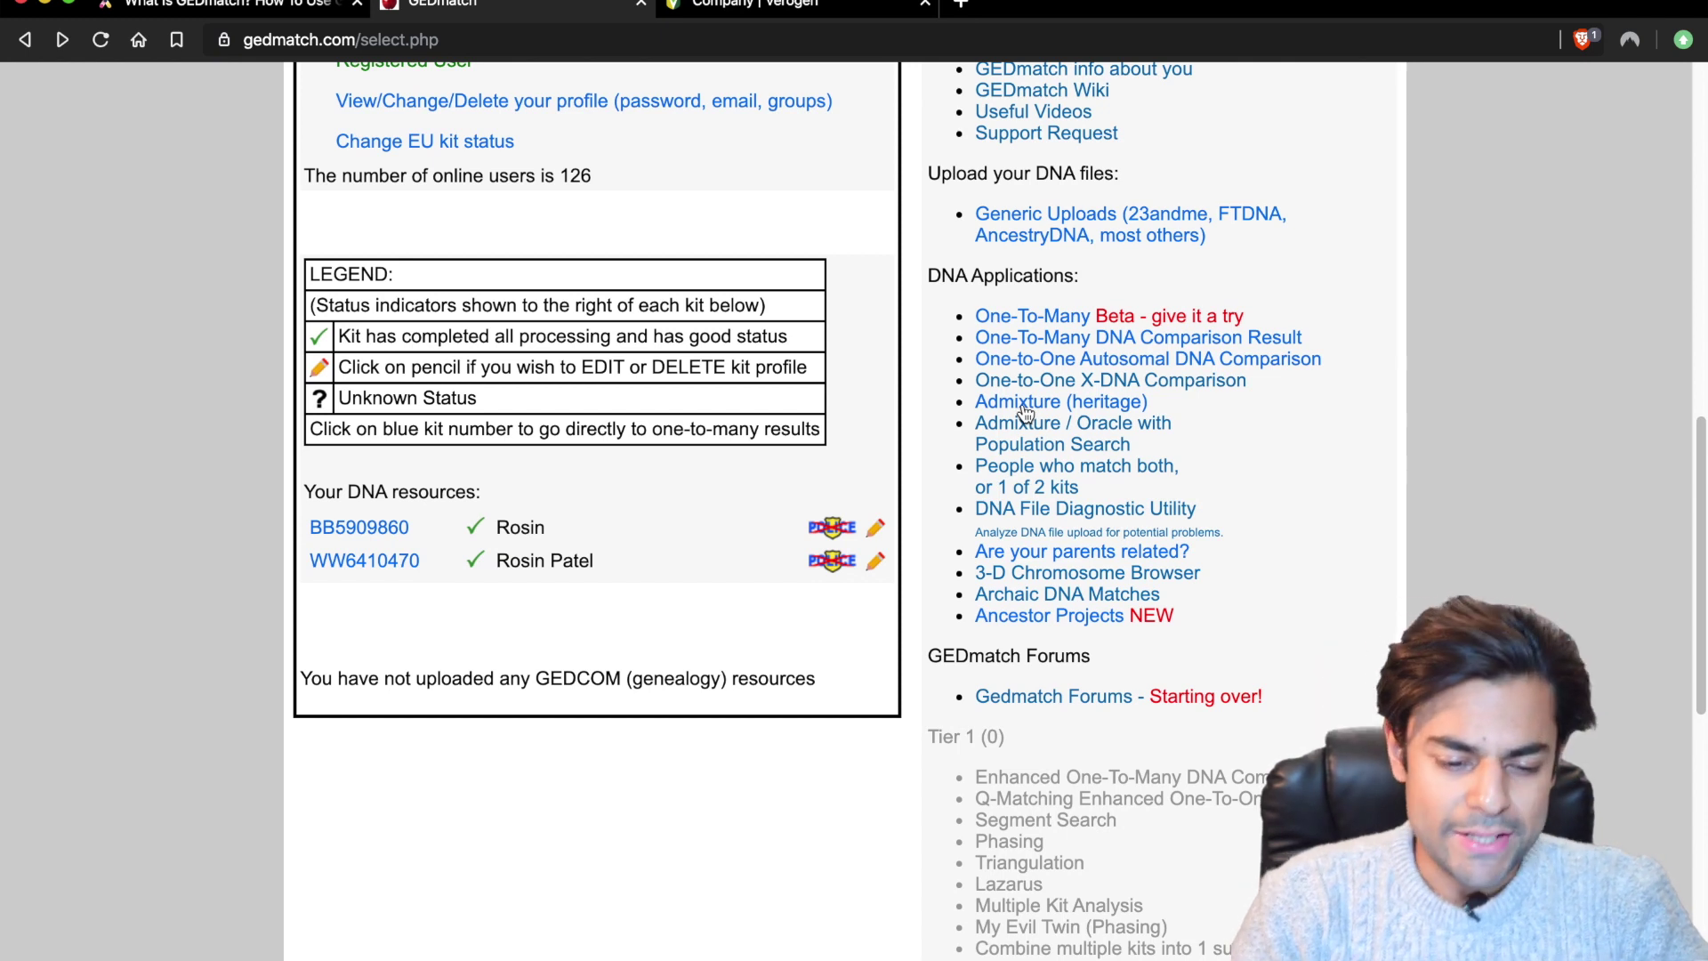
Step: Open the Admixture (heritage) utilities and expand the project dropdown
{"action": "left_click", "coordinate": [1026, 414]}
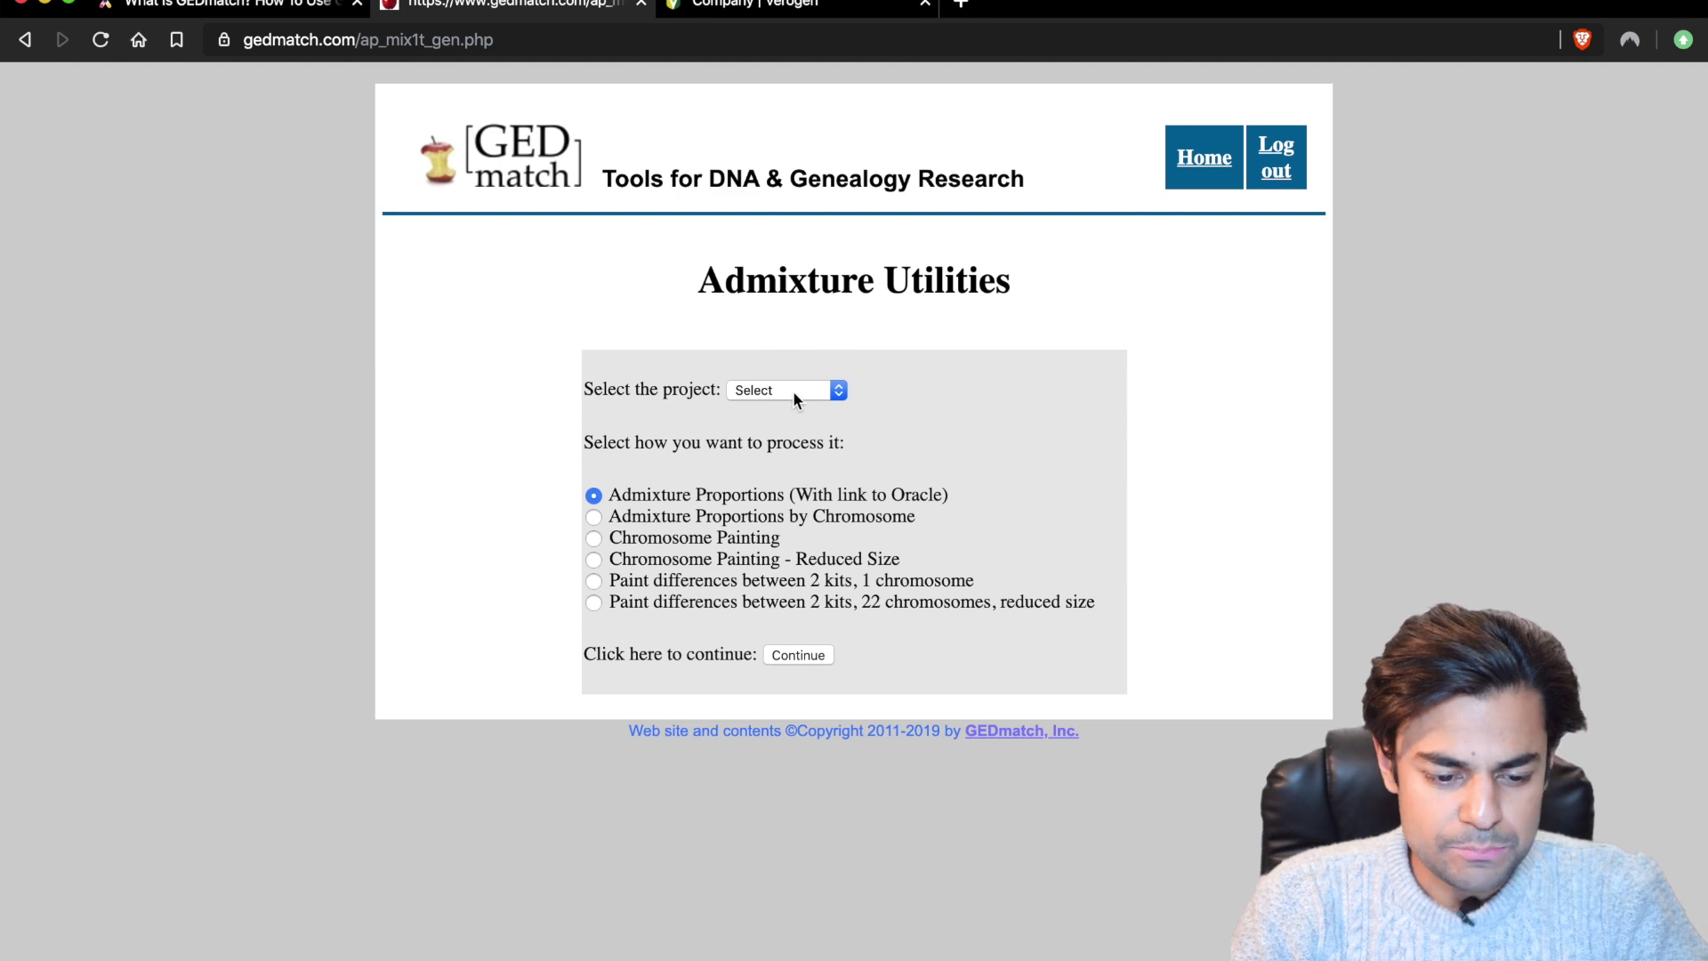
{"action": "left_click", "coordinate": [792, 392]}
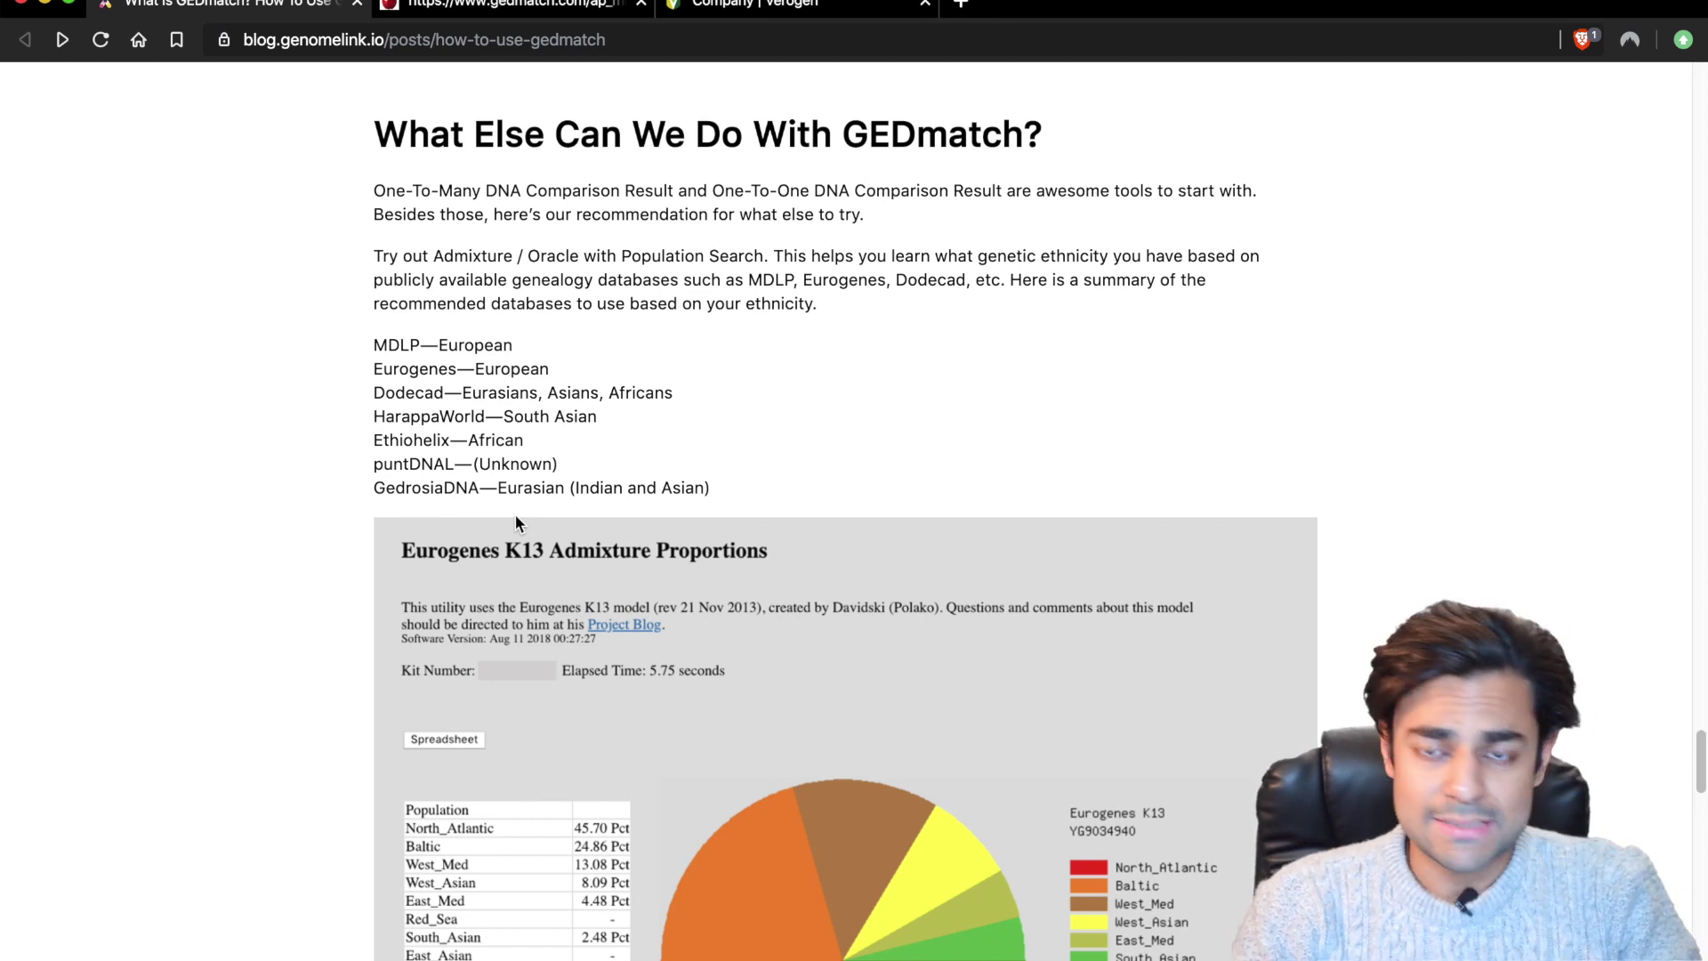
Step: Generate the HarappaWorld admixture proportions for the kit and bring up its Oracle results
{"action": "left_click", "coordinate": [539, 7]}
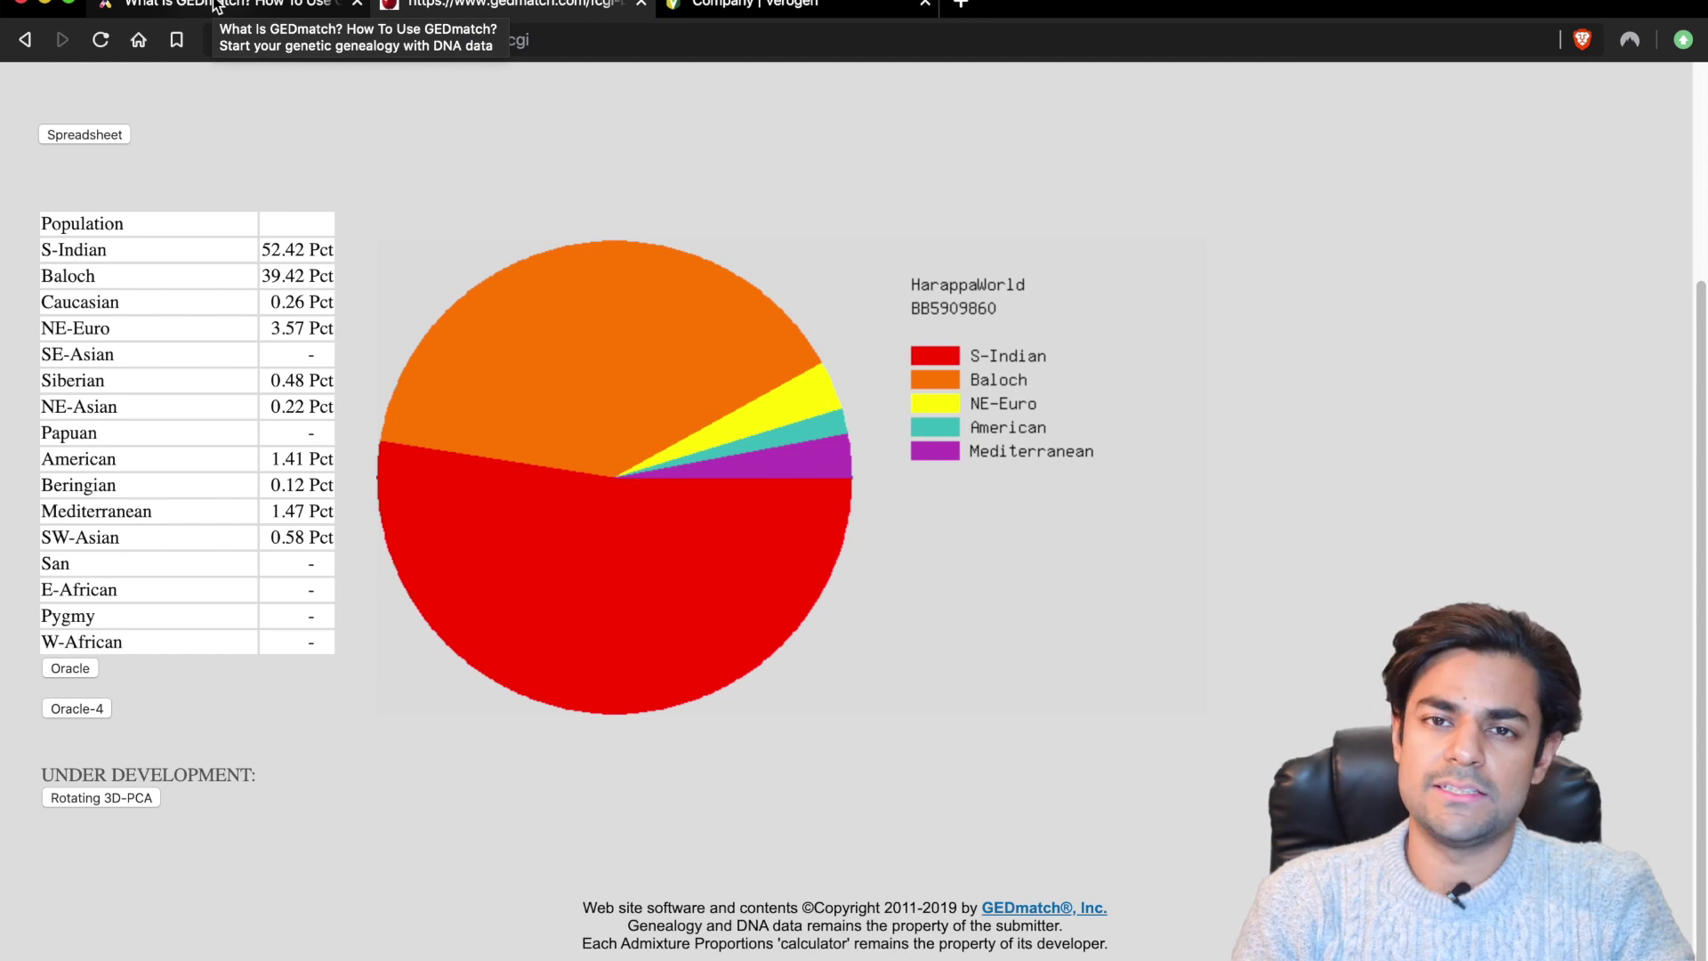
{"action": "left_click", "coordinate": [70, 668]}
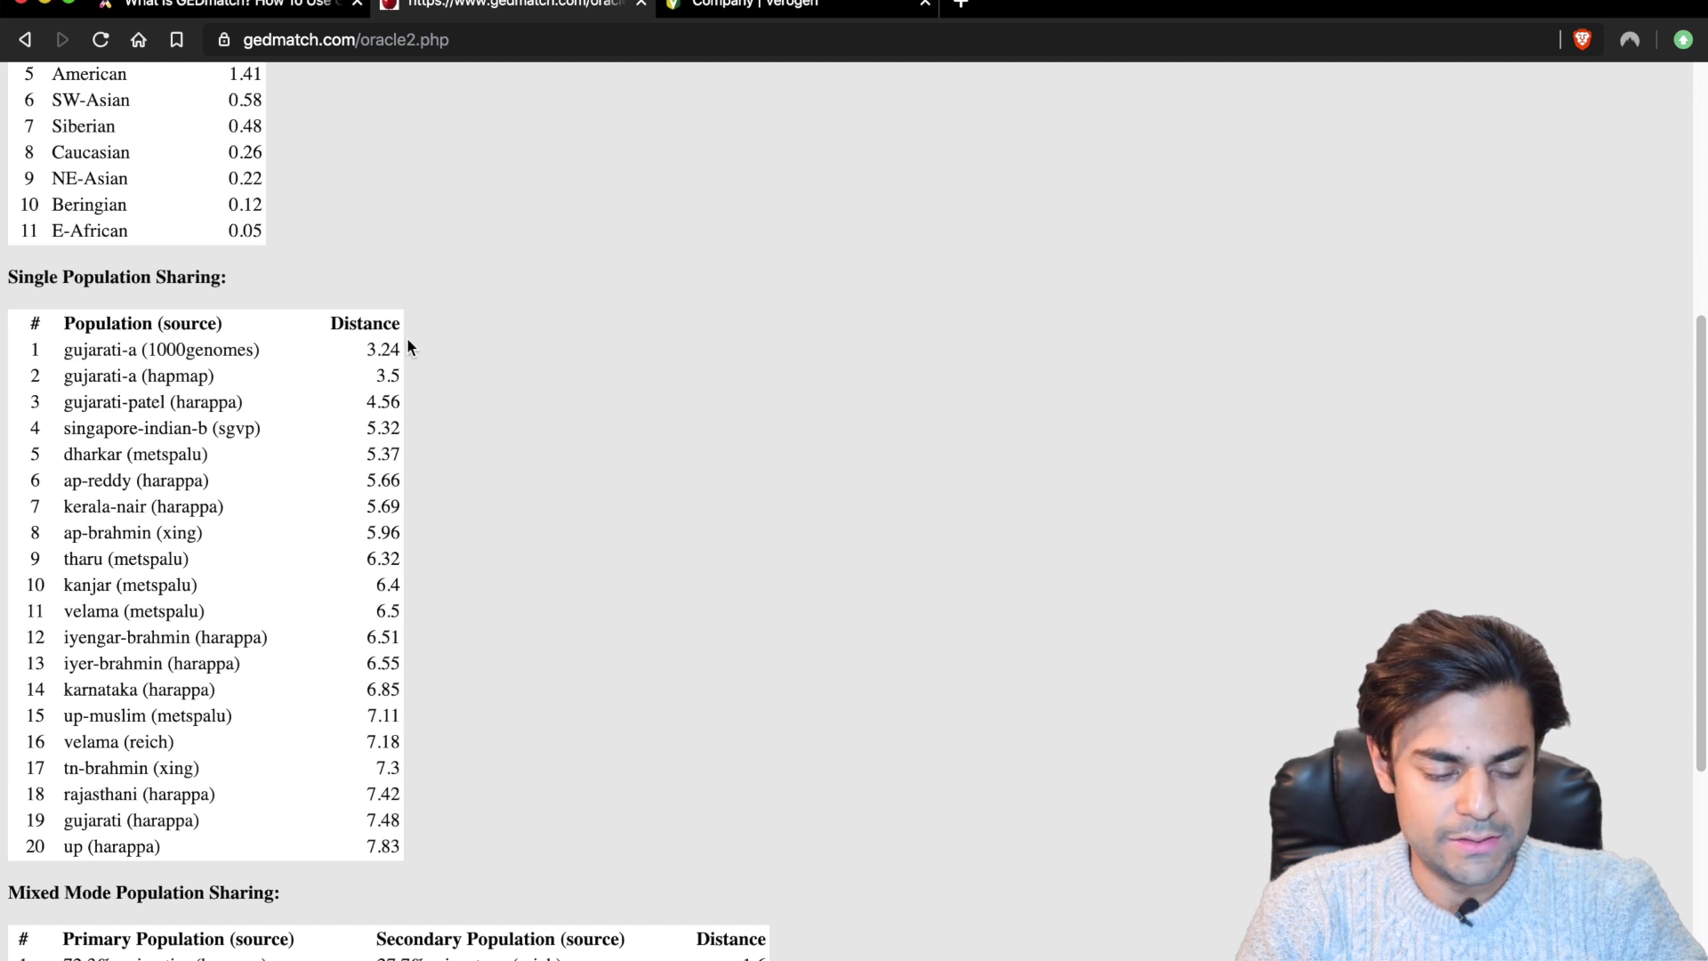
Step: Read the HarappaWorld Oracle results, then return to Admixture Utilities and reopen the project list
{"action": "scroll", "coordinate": [490, 343], "scroll_direction": "up", "scroll_amount": 2}
{"action": "scroll", "coordinate": [490, 344], "scroll_direction": "down", "scroll_amount": 5}
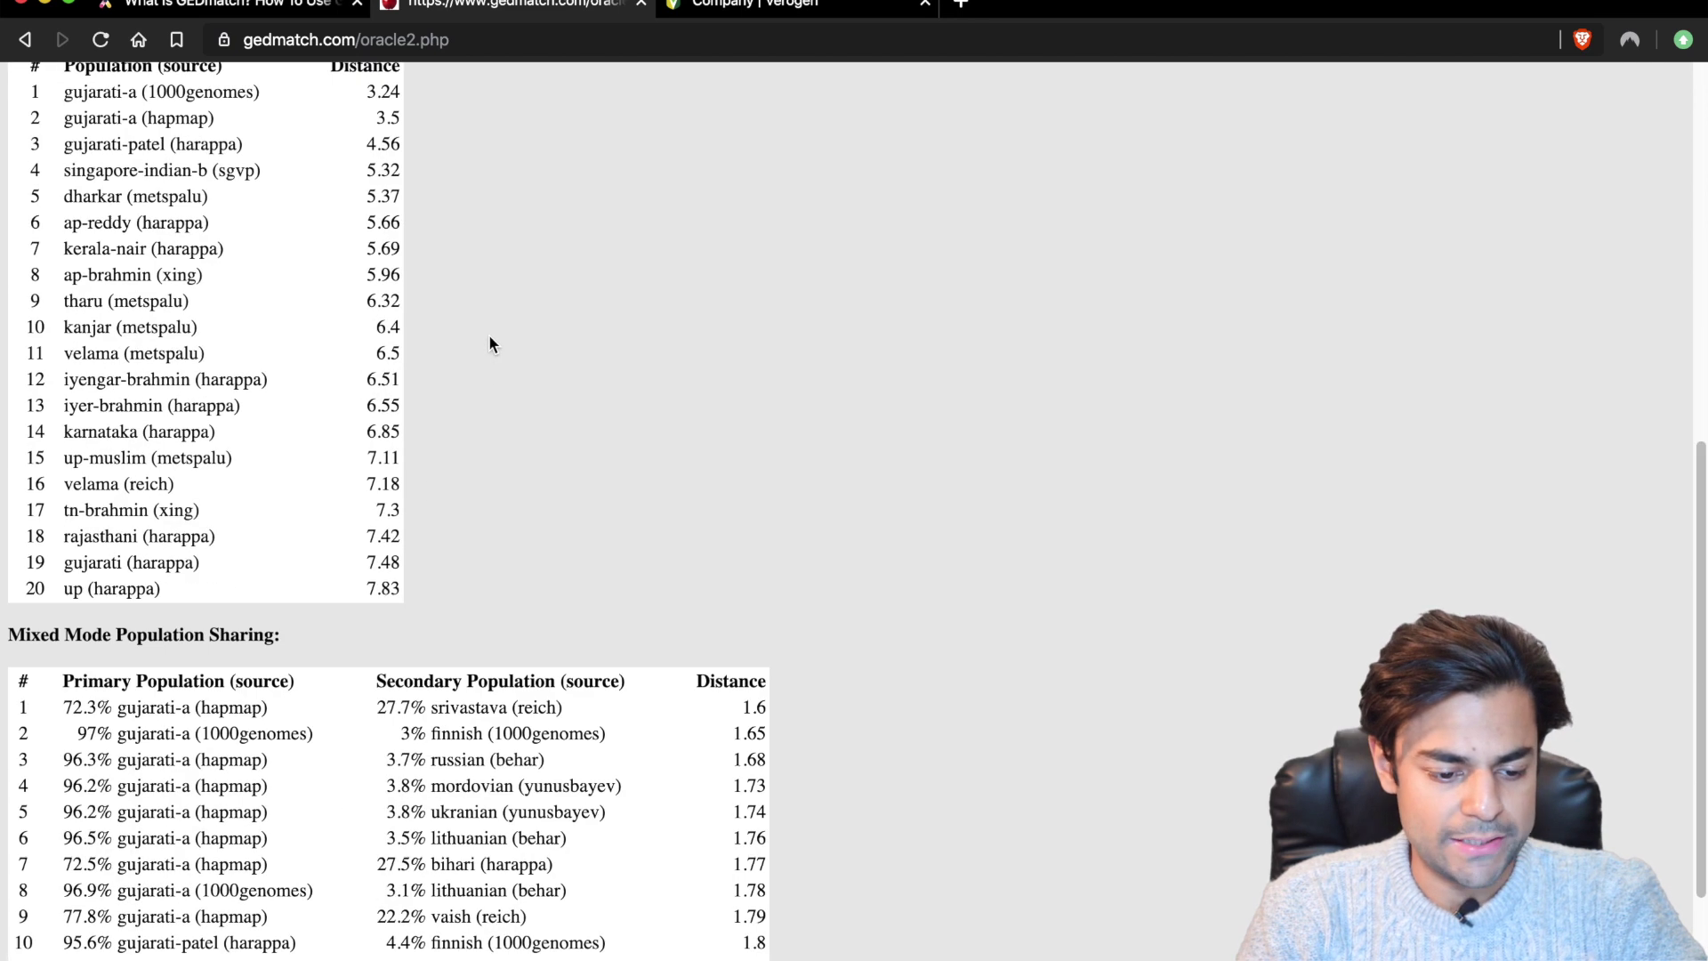
{"action": "scroll", "coordinate": [490, 344], "scroll_direction": "down", "scroll_amount": 1}
{"action": "key", "text": "super+bracketleft"}
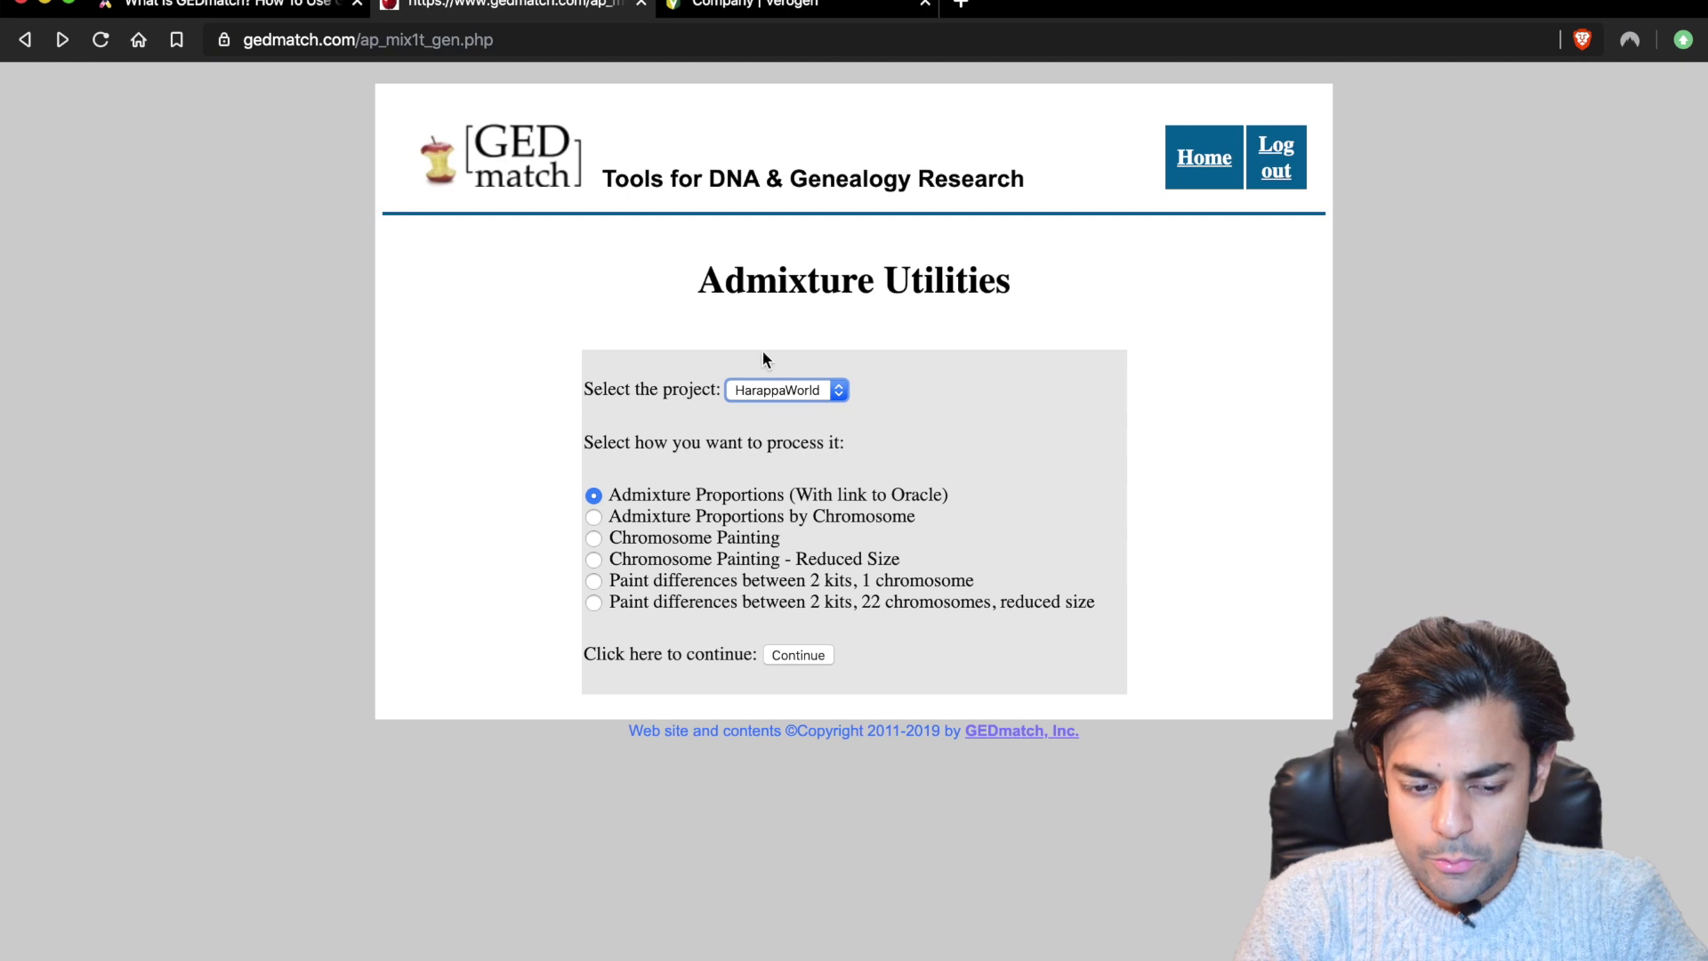
{"action": "left_click", "coordinate": [774, 392]}
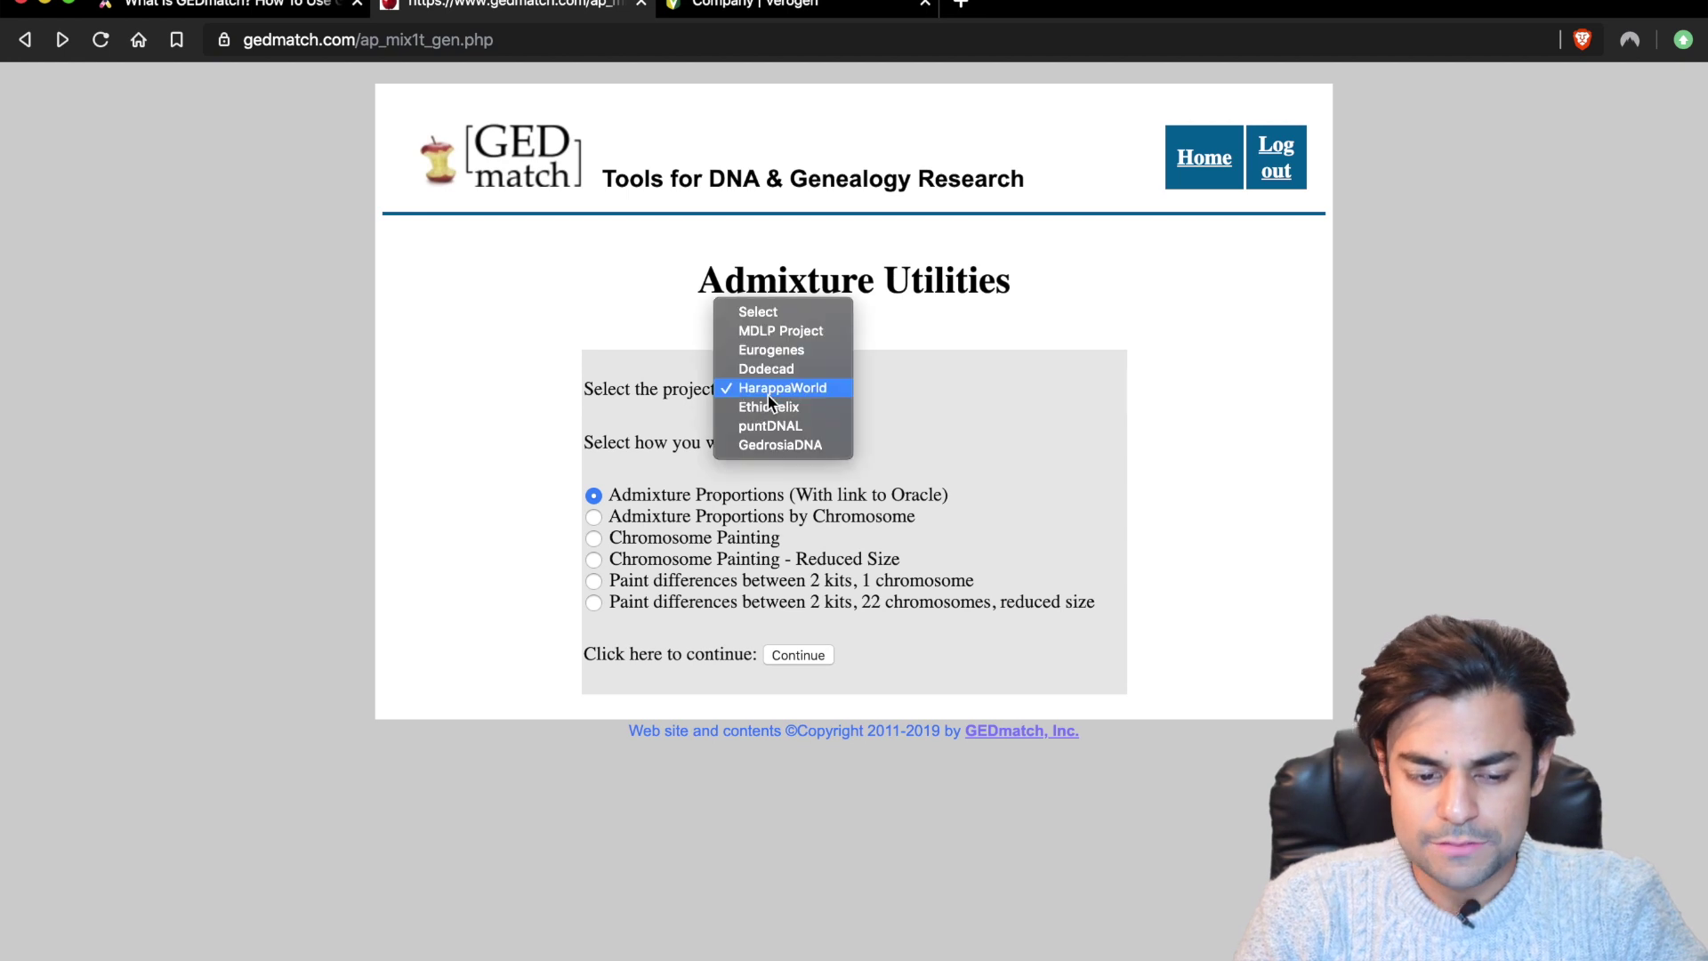
Step: Select the Eurogenes project, run K13 on the kit number, and show its Oracle results
{"action": "left_click", "coordinate": [769, 334]}
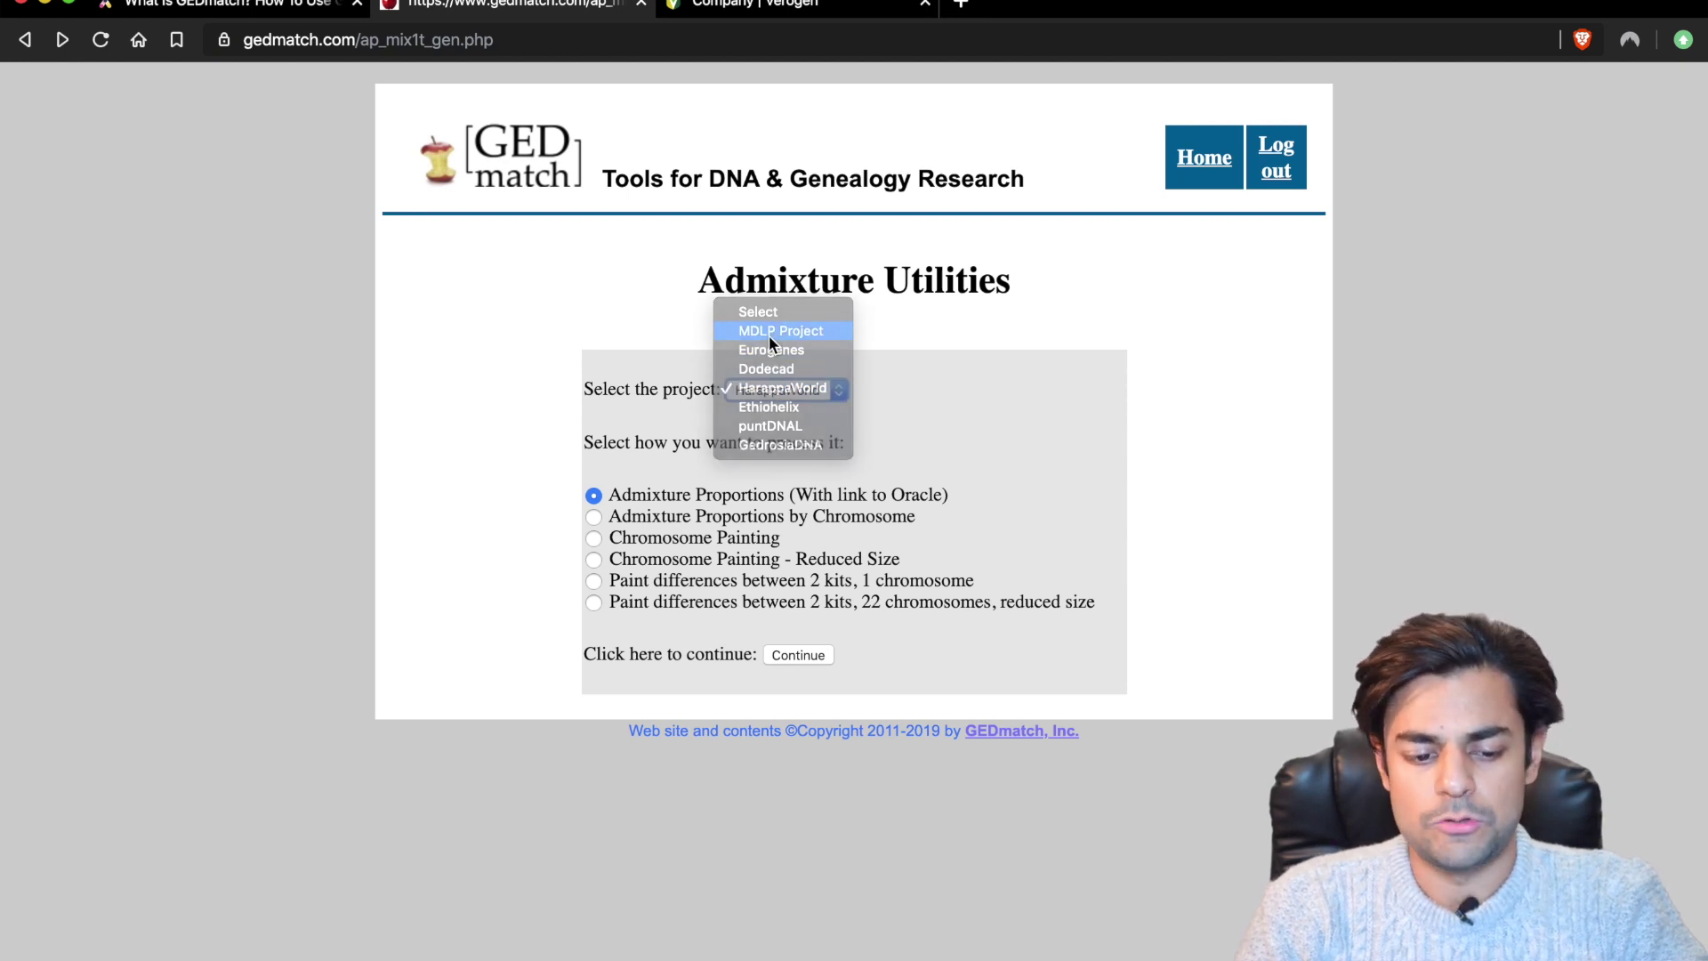
{"action": "left_click", "coordinate": [794, 656]}
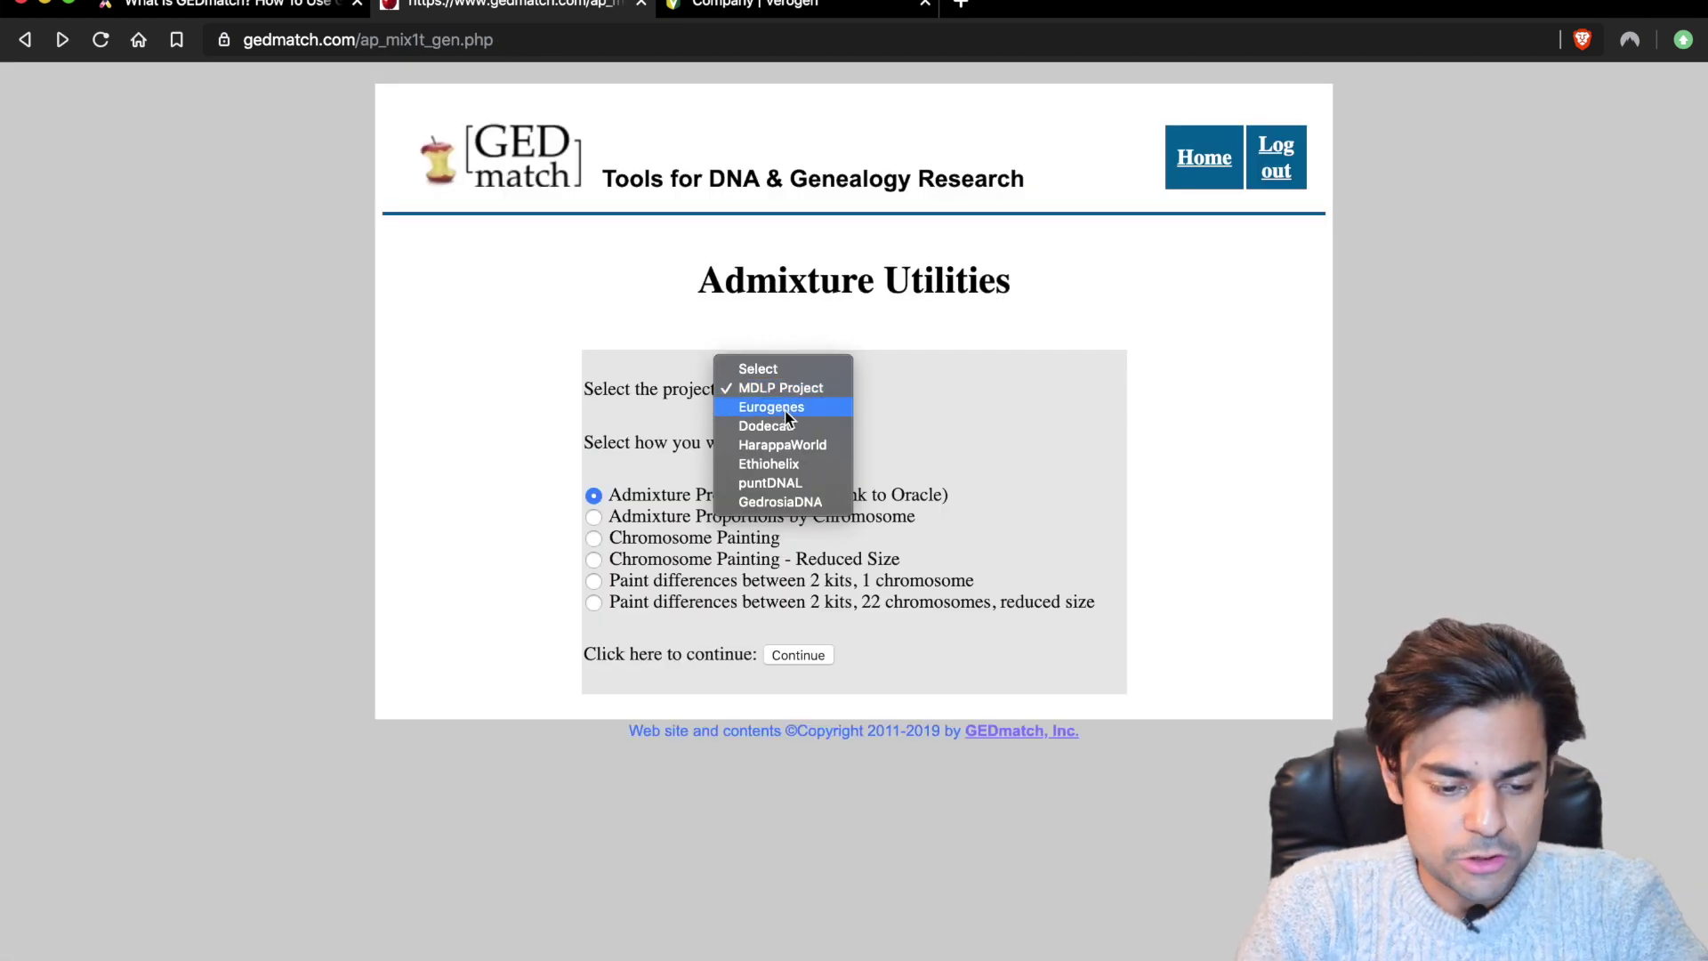
{"action": "left_click", "coordinate": [770, 408]}
{"action": "left_click", "coordinate": [798, 657]}
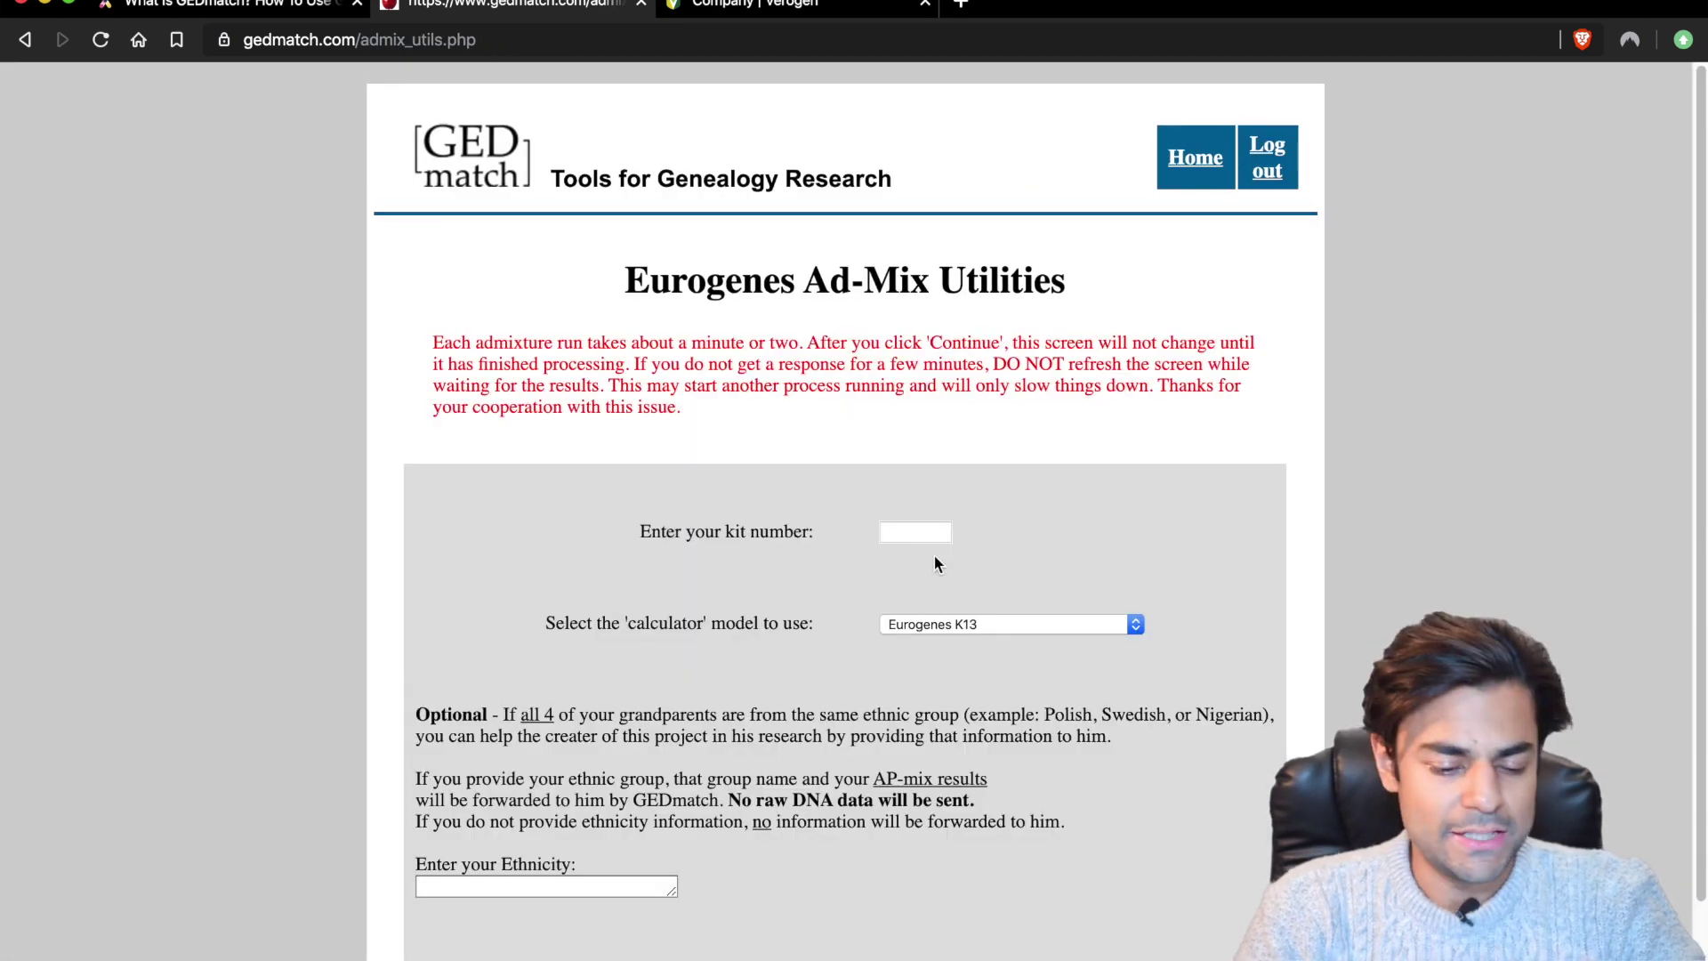
{"action": "left_click", "coordinate": [908, 531]}
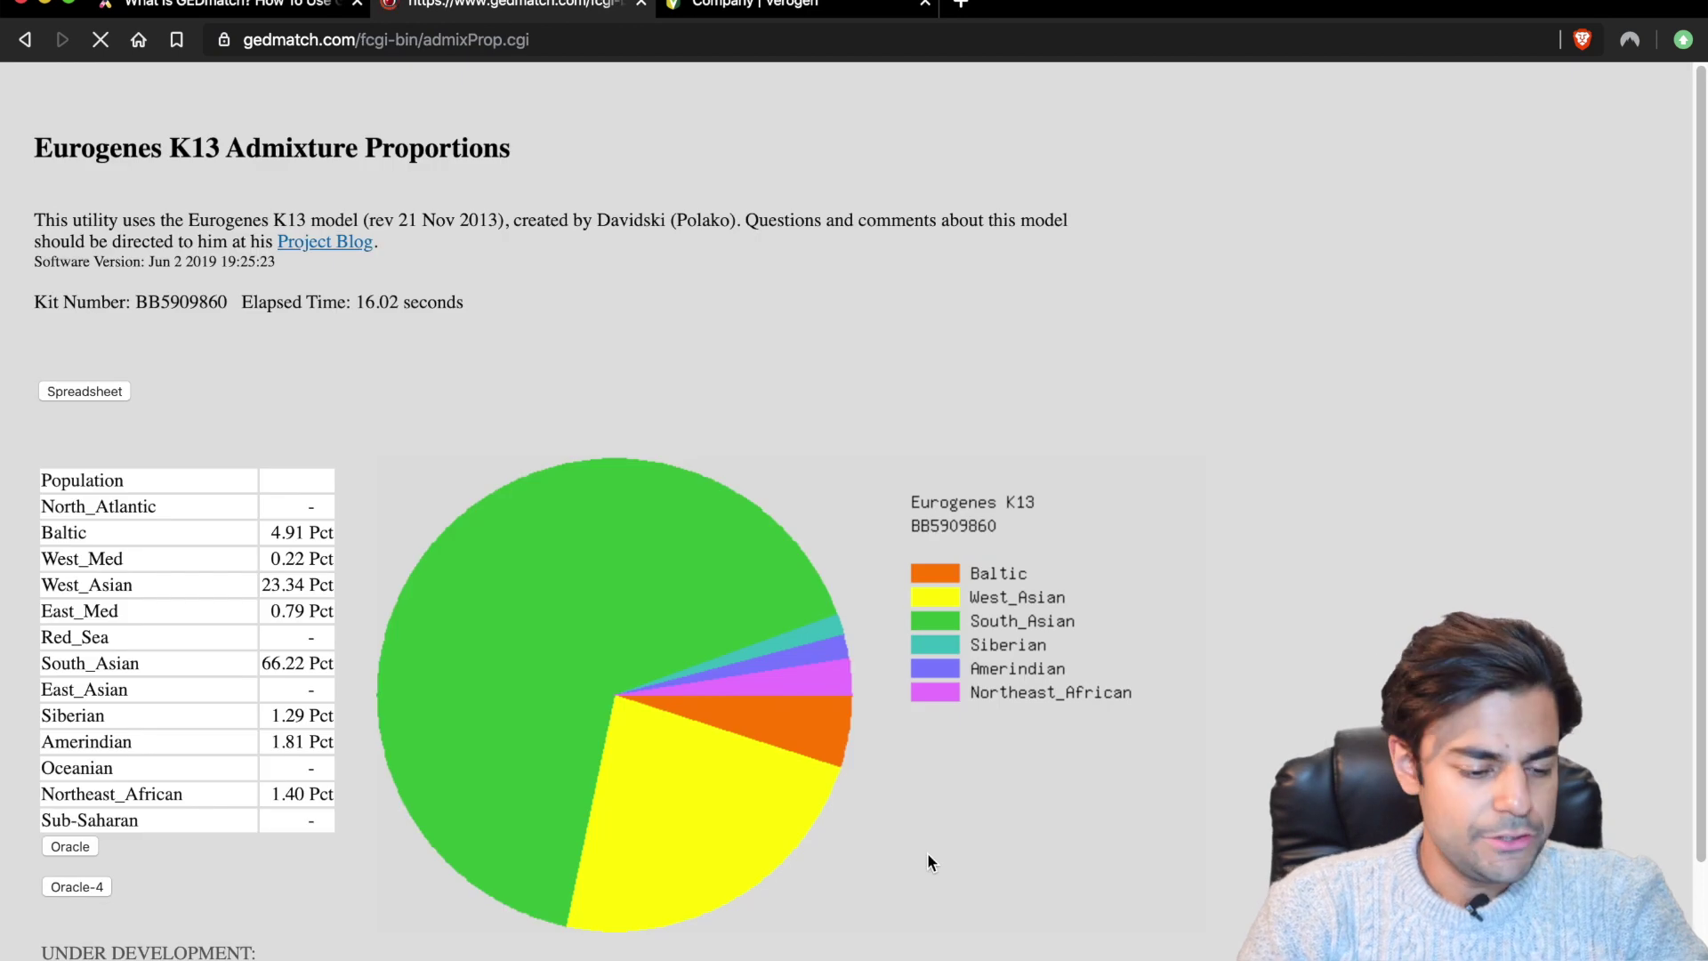
{"action": "scroll", "coordinate": [927, 852], "scroll_direction": "down", "scroll_amount": 2}
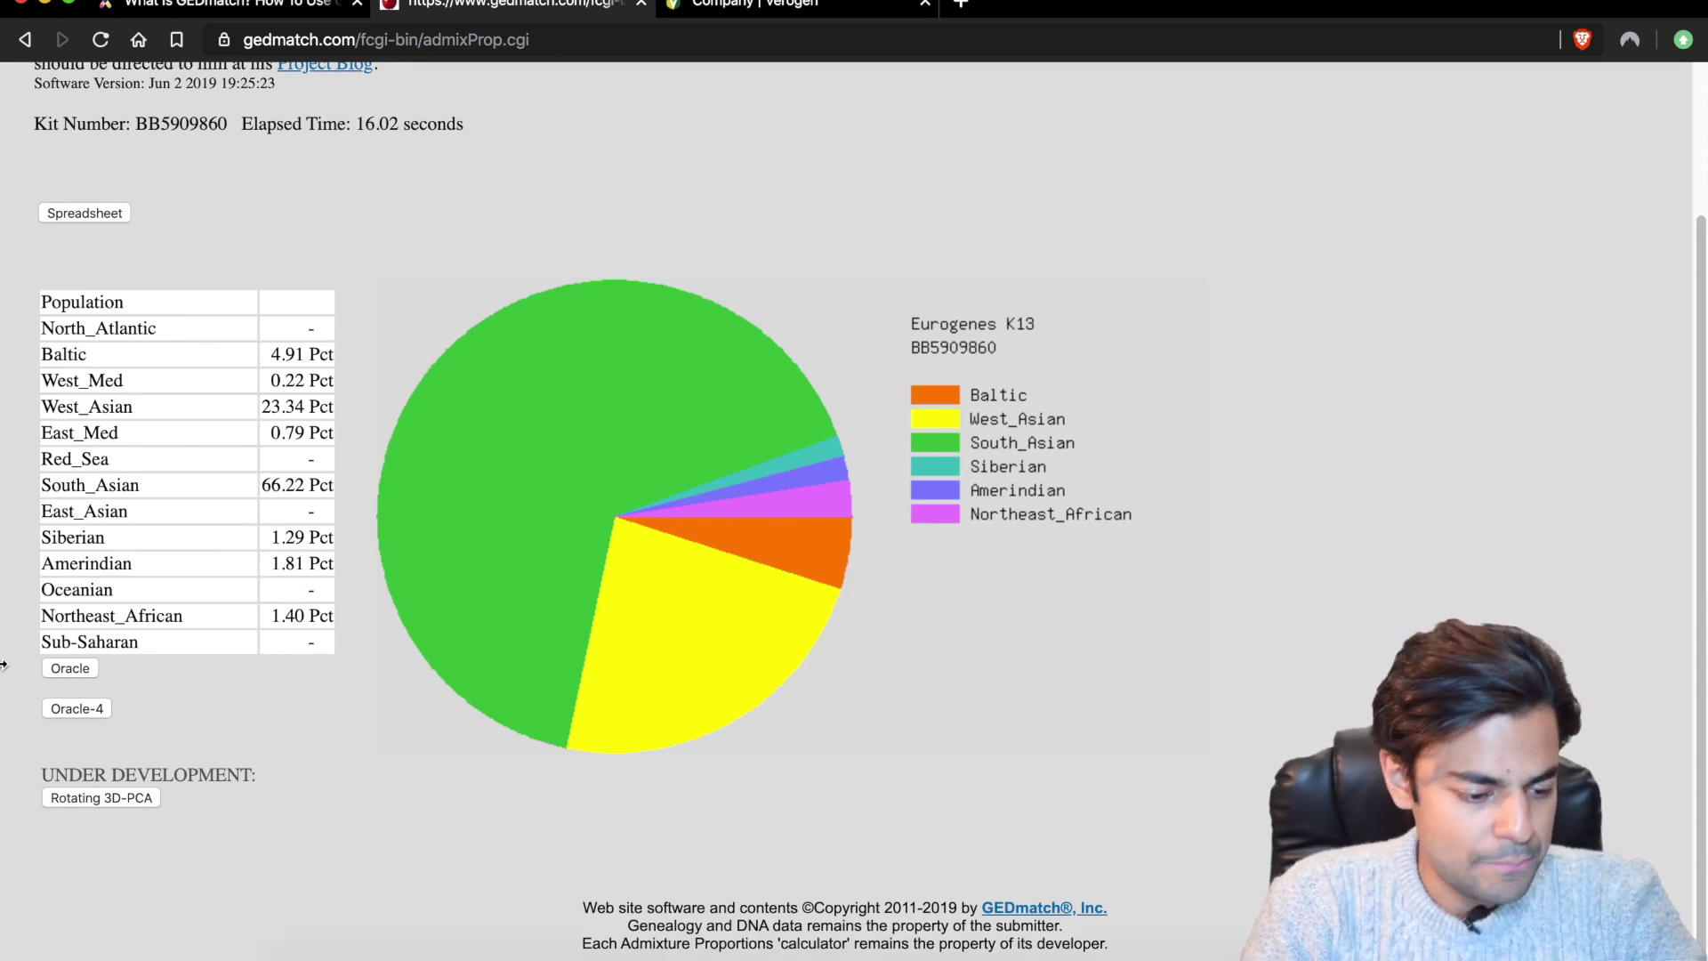
{"action": "left_click", "coordinate": [70, 671]}
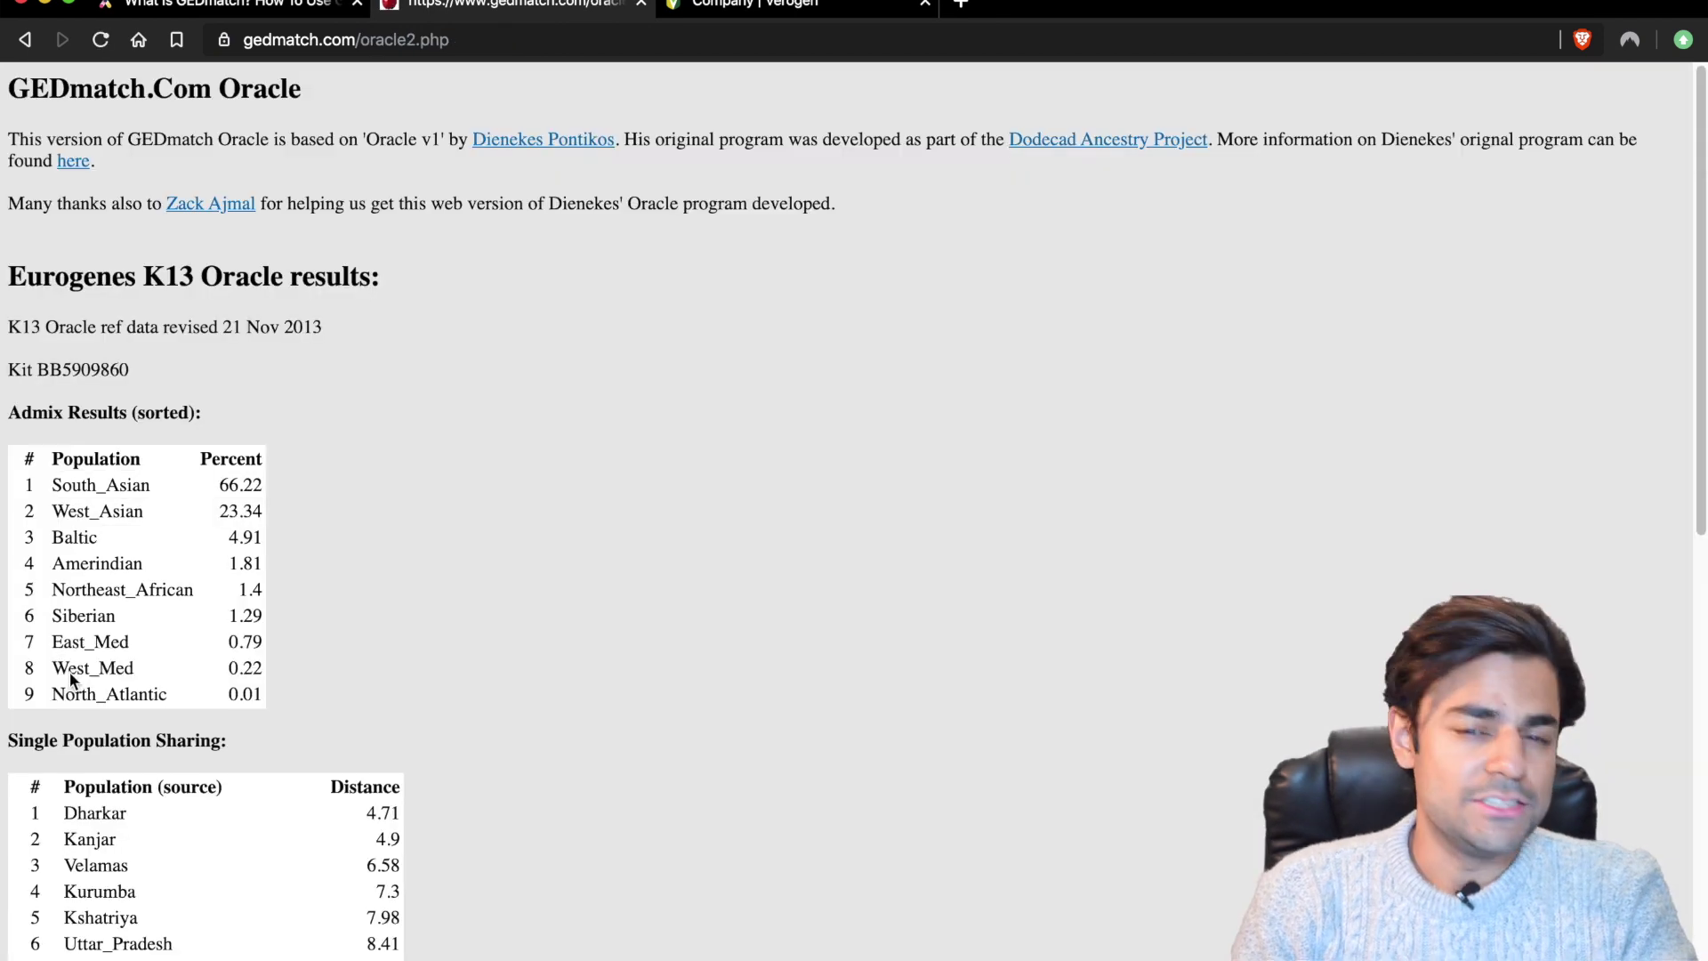